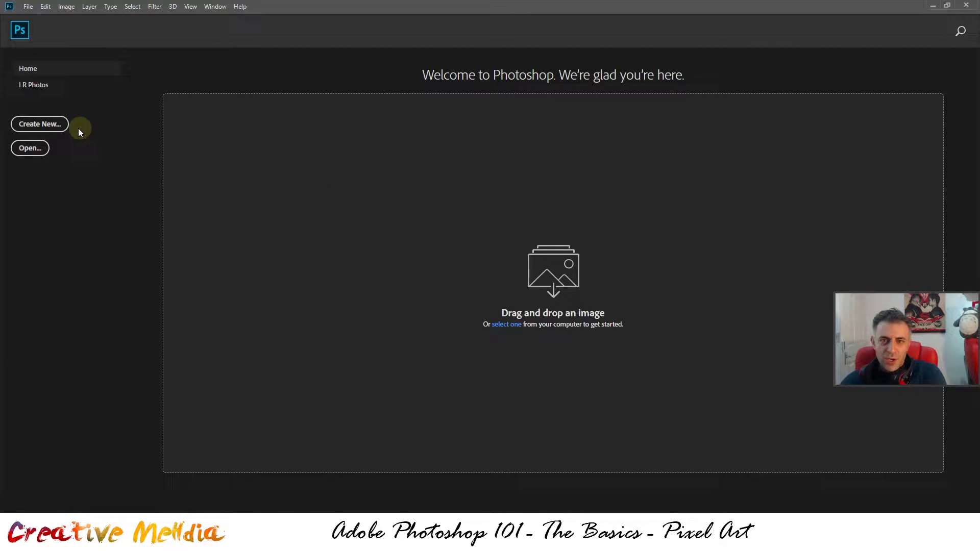
Create a 64×64-pixel, 72 ppi document from the Default Photoshop Size preset, with units in Pixels
{"action": "left_click", "coordinate": [36, 130]}
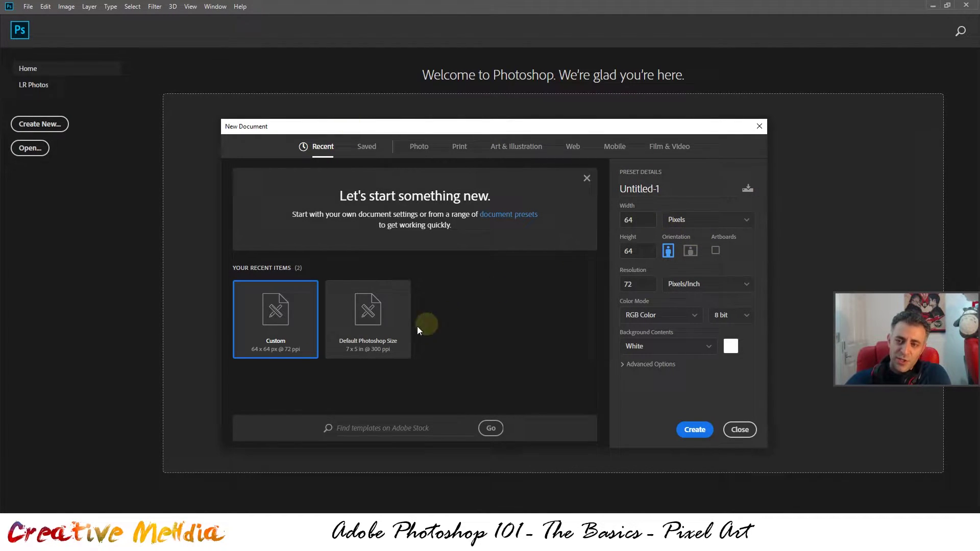
{"action": "left_click", "coordinate": [372, 319]}
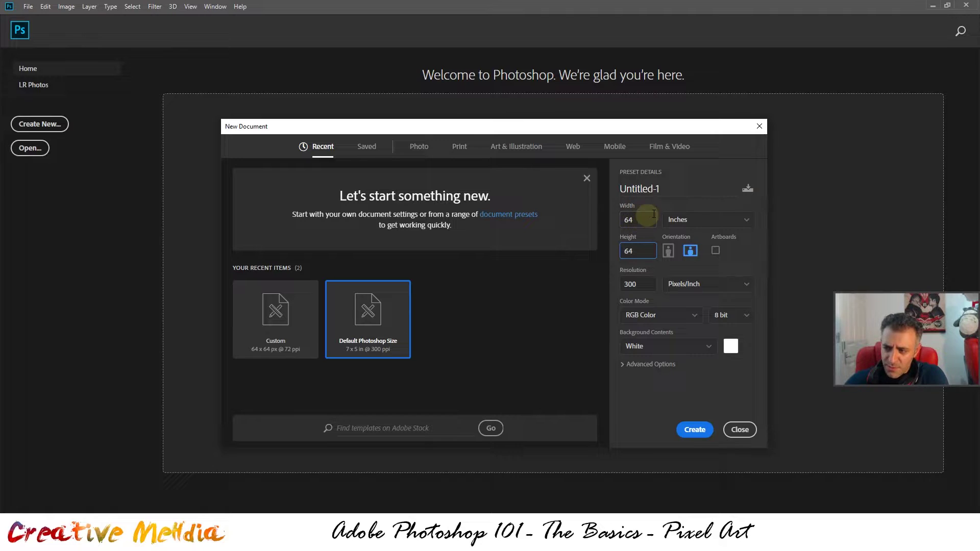
{"action": "left_click", "coordinate": [691, 217]}
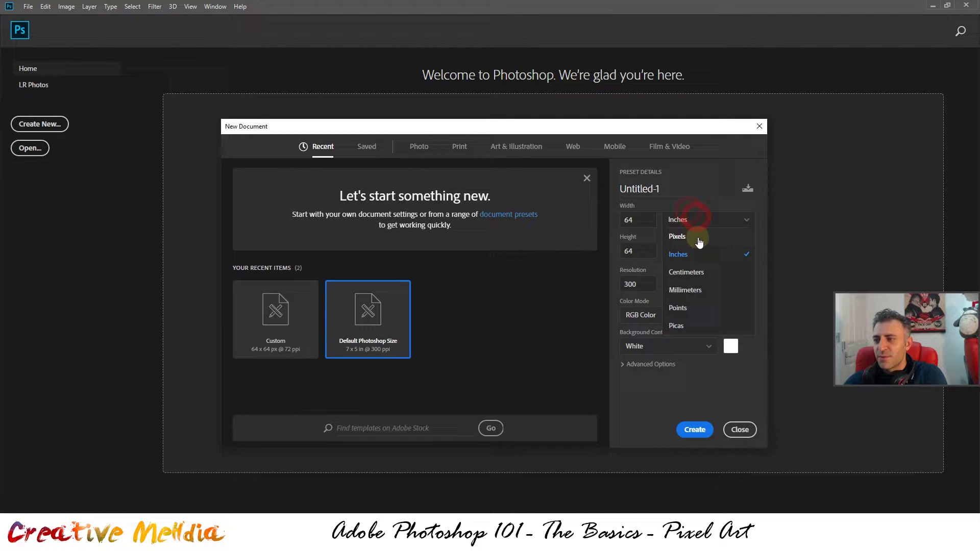
{"action": "left_click", "coordinate": [698, 238]}
{"action": "double_click", "coordinate": [651, 219]}
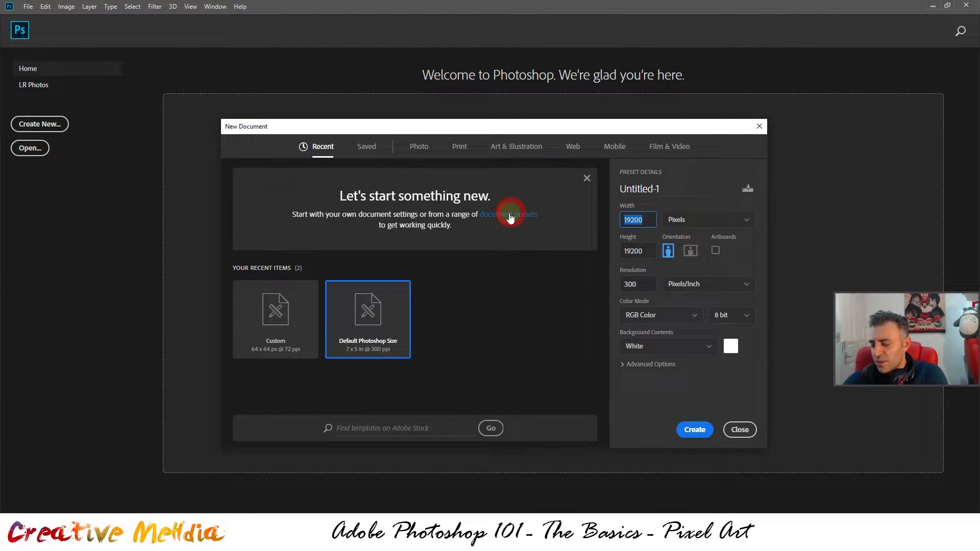
{"action": "type", "text": "64"}
{"action": "key", "text": "Tab"}
{"action": "type", "text": "64"}
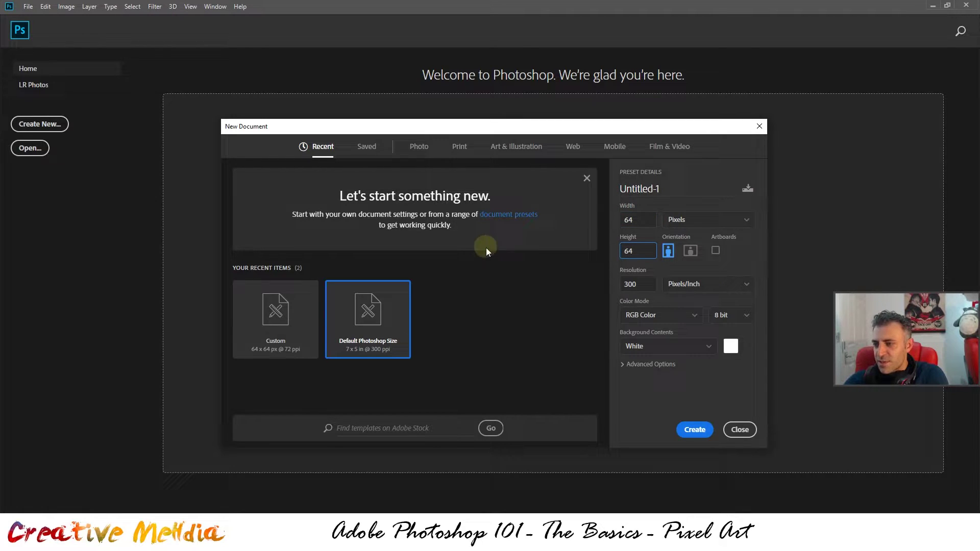
{"action": "double_click", "coordinate": [644, 282]}
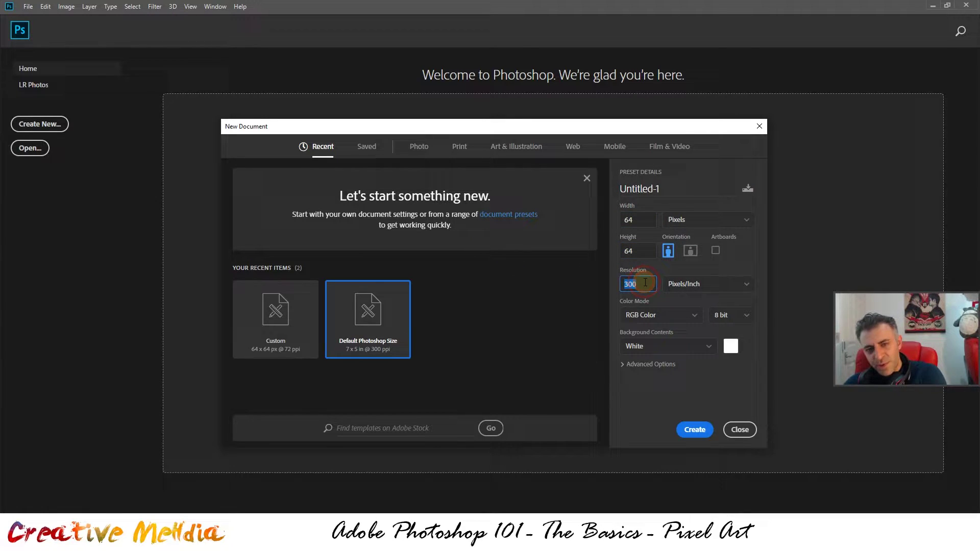
{"action": "type", "text": "72"}
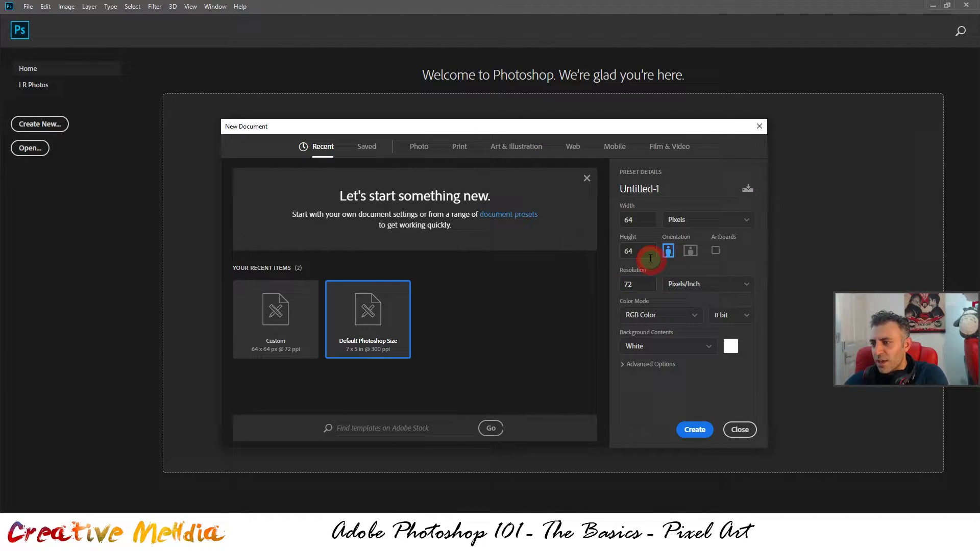
{"action": "double_click", "coordinate": [647, 253]}
{"action": "left_click", "coordinate": [702, 430]}
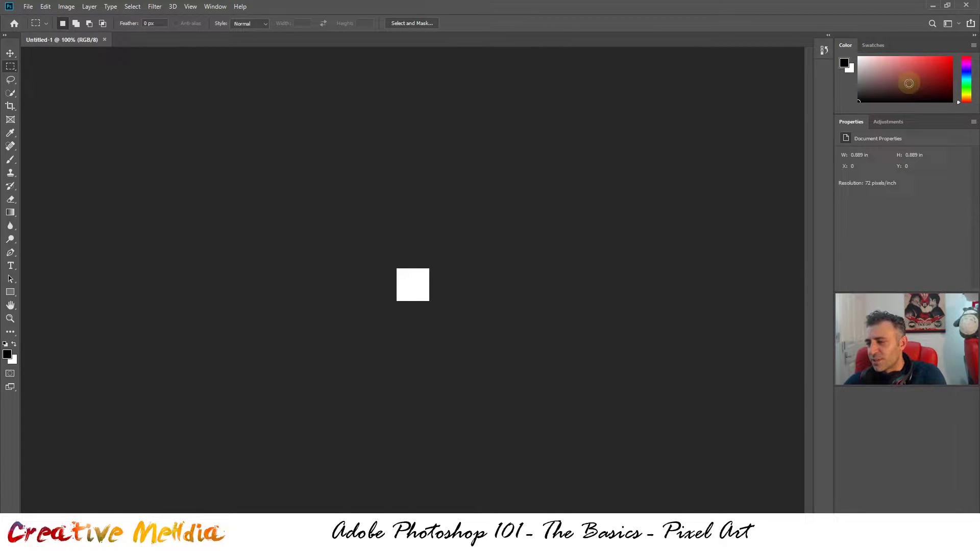
Show the History panel and drag it taller
{"action": "left_click", "coordinate": [823, 49]}
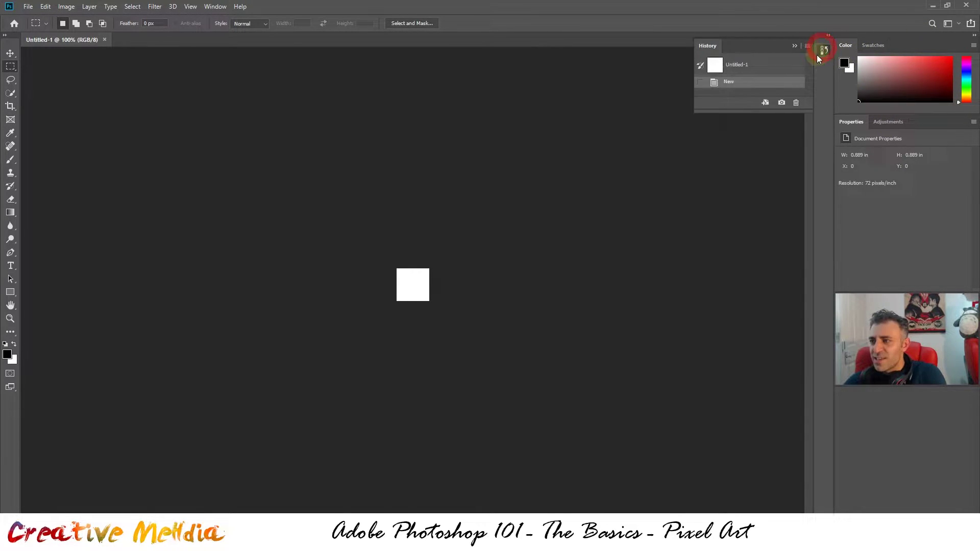
{"action": "left_click_drag", "start_coordinate": [745, 135], "coordinate": [682, 326]}
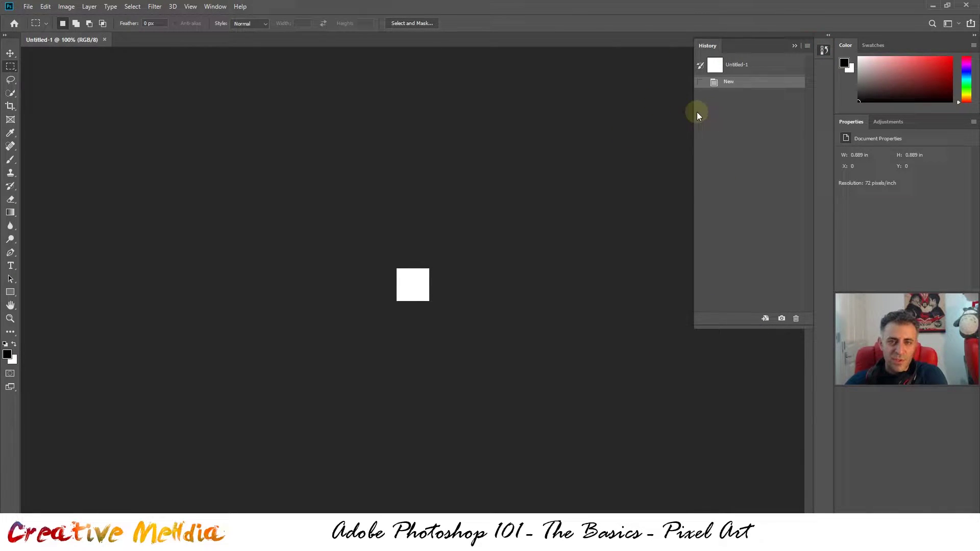
{"action": "scroll", "coordinate": [401, 301], "scroll_direction": "up", "scroll_amount": 6}
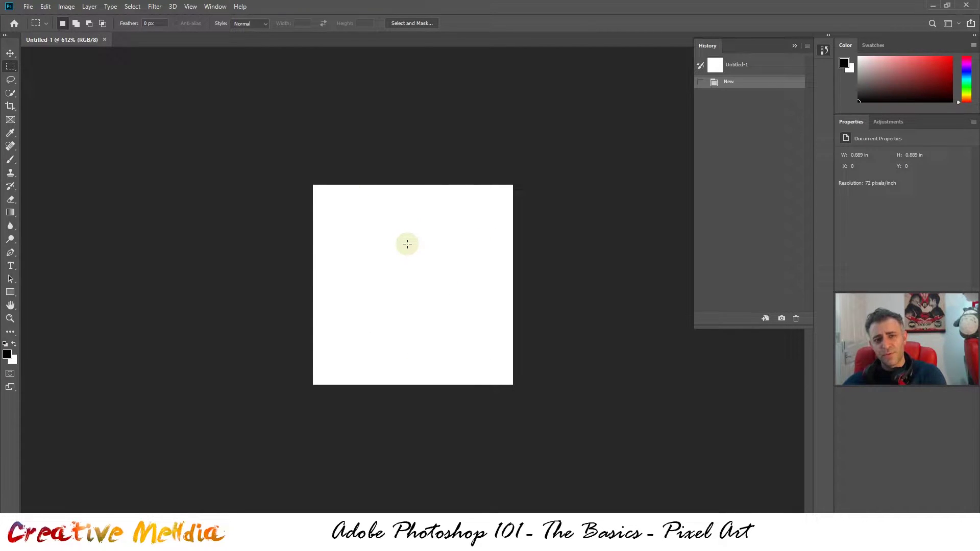
Paint several black test strokes, including an S shape, with the Brush tool
{"action": "left_click", "coordinate": [10, 132]}
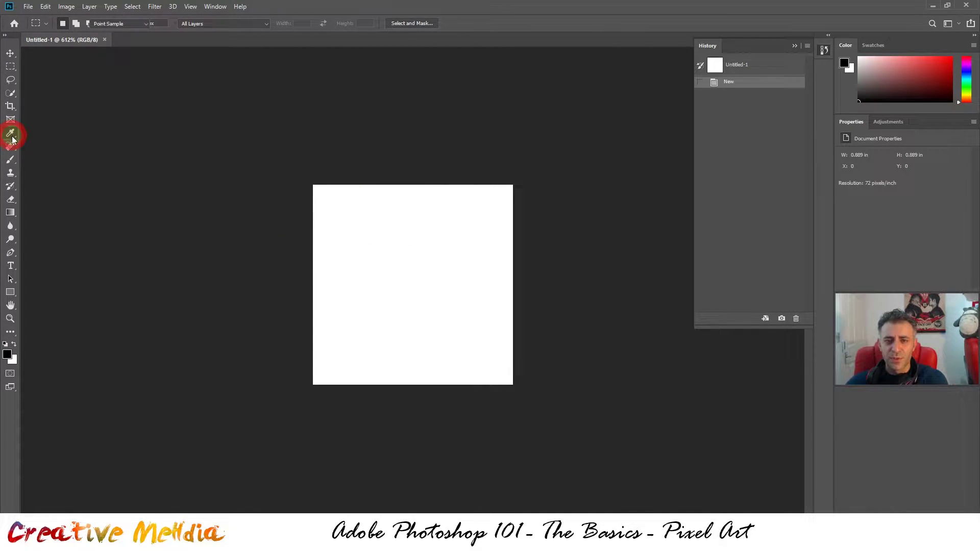
{"action": "left_click", "coordinate": [10, 160]}
{"action": "mouse_move", "coordinate": [367, 252]}
{"action": "left_mouse_down"}
{"action": "mouse_move", "coordinate": [405, 270]}
{"action": "mouse_move", "coordinate": [397, 316]}
{"action": "left_mouse_up"}
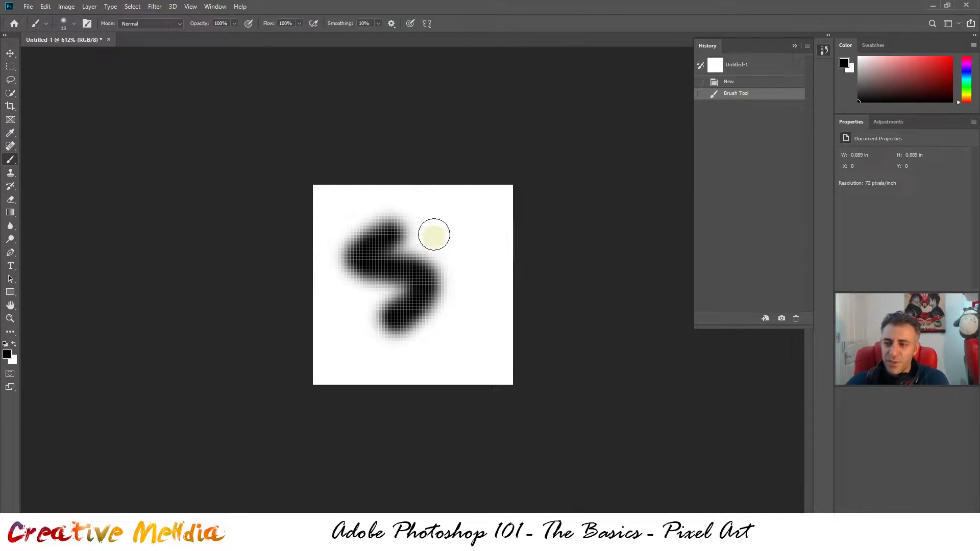
{"action": "left_click_drag", "start_coordinate": [433, 234], "coordinate": [440, 286]}
{"action": "left_click_drag", "start_coordinate": [462, 240], "coordinate": [456, 319]}
{"action": "left_click_drag", "start_coordinate": [448, 205], "coordinate": [407, 258]}
{"action": "left_click_drag", "start_coordinate": [352, 225], "coordinate": [299, 332]}
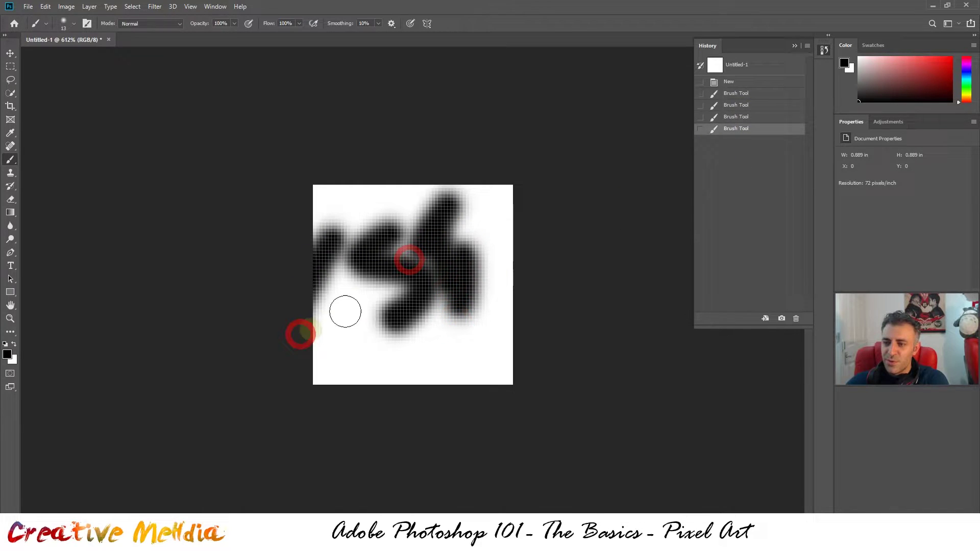
{"action": "left_click_drag", "start_coordinate": [408, 298], "coordinate": [406, 365]}
Step through the History states and revert to the blank Untitled-1 snapshot
{"action": "left_click", "coordinate": [750, 66]}
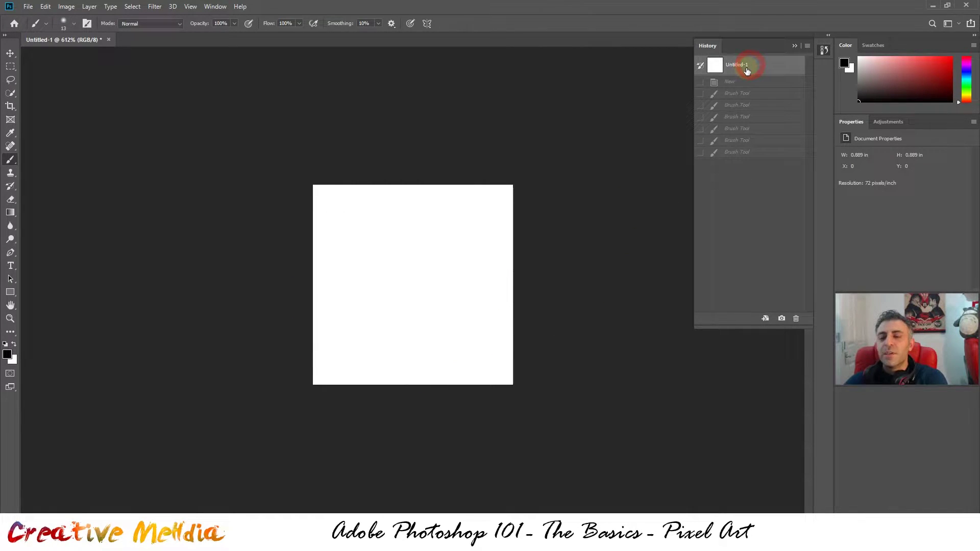
{"action": "left_click", "coordinate": [750, 128]}
{"action": "left_click", "coordinate": [751, 152]}
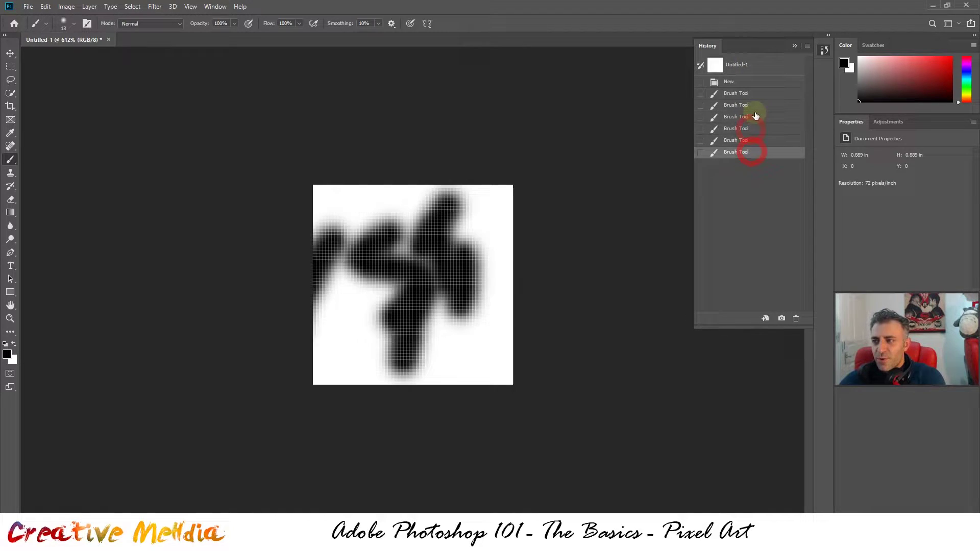
{"action": "left_click", "coordinate": [750, 117]}
{"action": "left_click", "coordinate": [743, 65]}
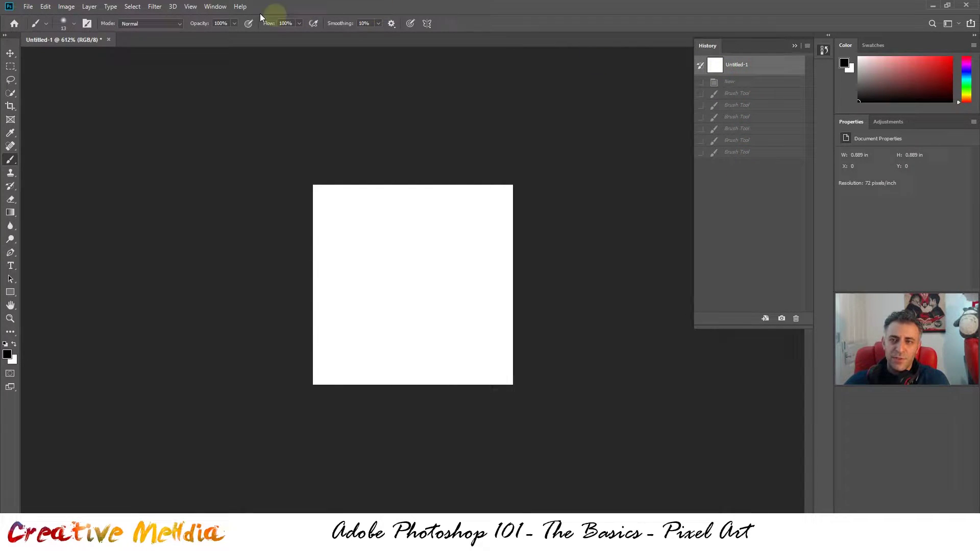
{"action": "left_click", "coordinate": [212, 6]}
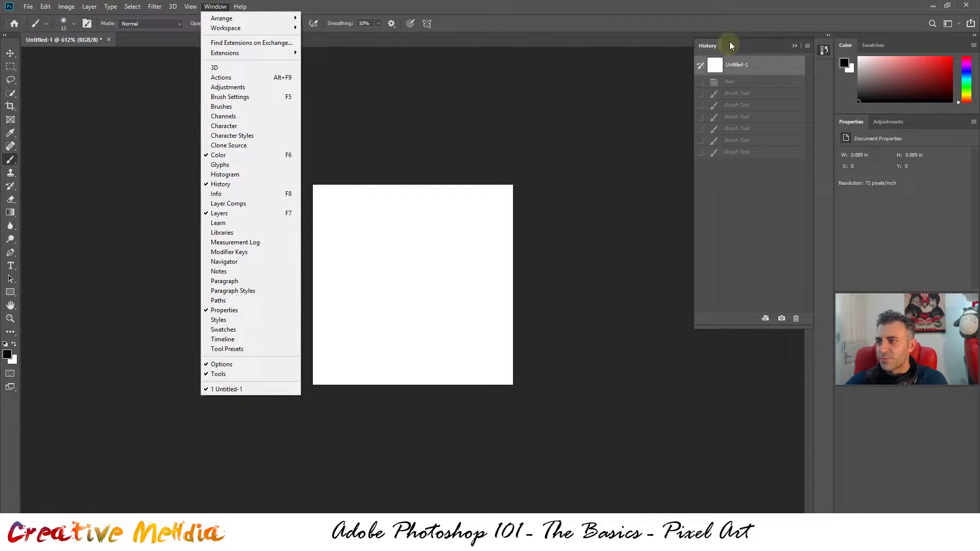
{"action": "left_click", "coordinate": [782, 42]}
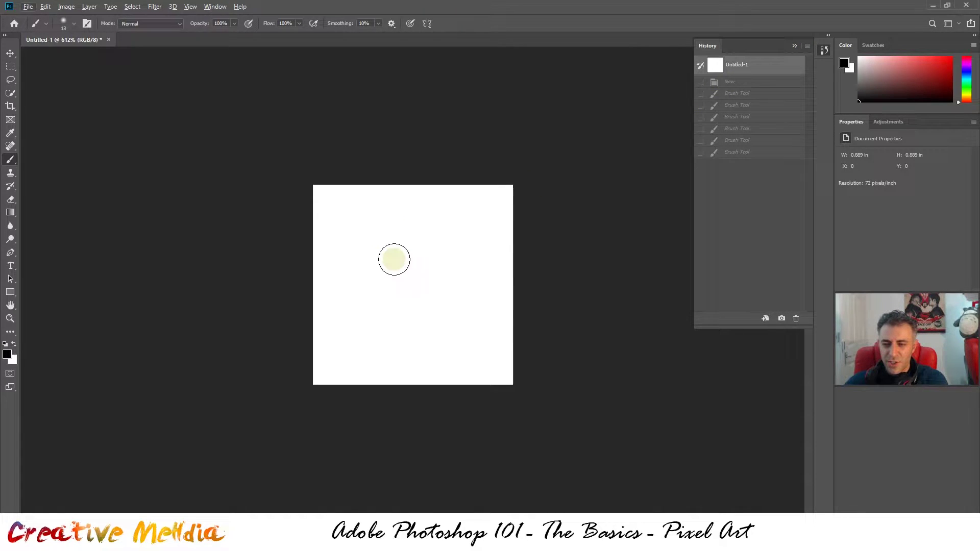
{"action": "scroll", "coordinate": [394, 258], "scroll_direction": "up", "scroll_amount": 1, "text": "alt"}
{"action": "scroll", "coordinate": [398, 256], "scroll_direction": "up", "scroll_amount": 1, "text": "alt"}
{"action": "scroll", "coordinate": [398, 256], "scroll_direction": "down", "scroll_amount": 1, "text": "alt"}
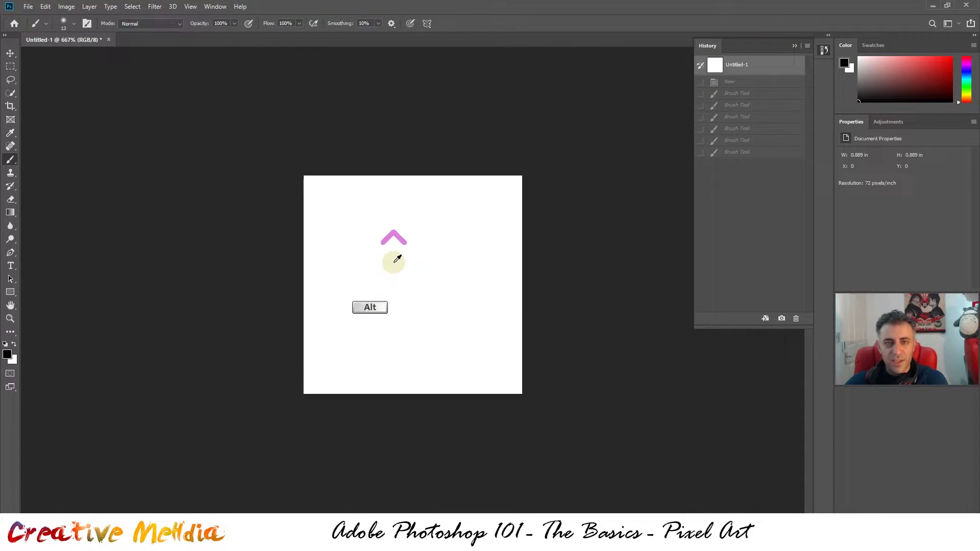
{"action": "scroll", "coordinate": [397, 259], "scroll_direction": "up", "scroll_amount": 1, "text": "alt"}
{"action": "scroll", "coordinate": [397, 259], "scroll_direction": "down", "scroll_amount": 2, "text": "alt"}
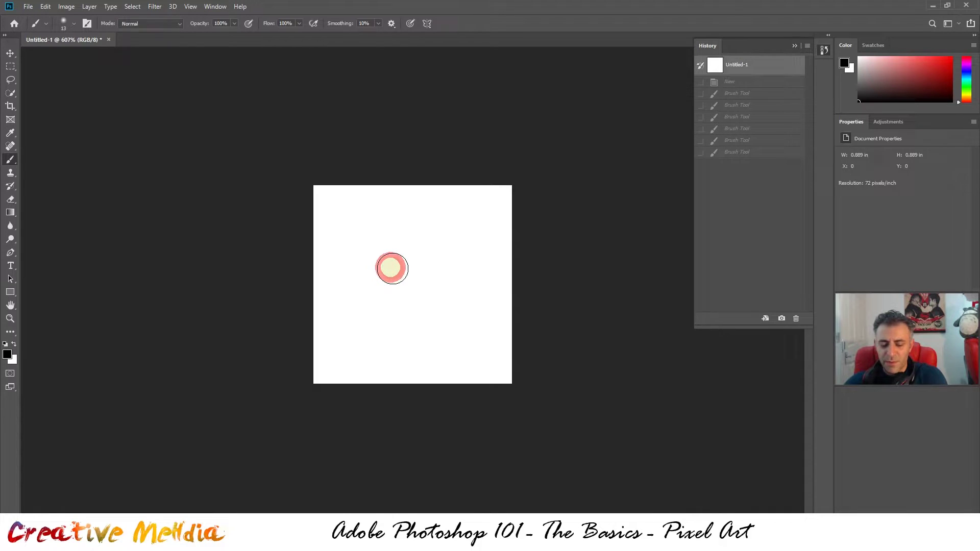
{"action": "scroll", "coordinate": [397, 271], "scroll_direction": "up", "scroll_amount": 3, "text": "alt"}
{"action": "scroll", "coordinate": [397, 271], "scroll_direction": "down", "scroll_amount": 1, "text": "alt"}
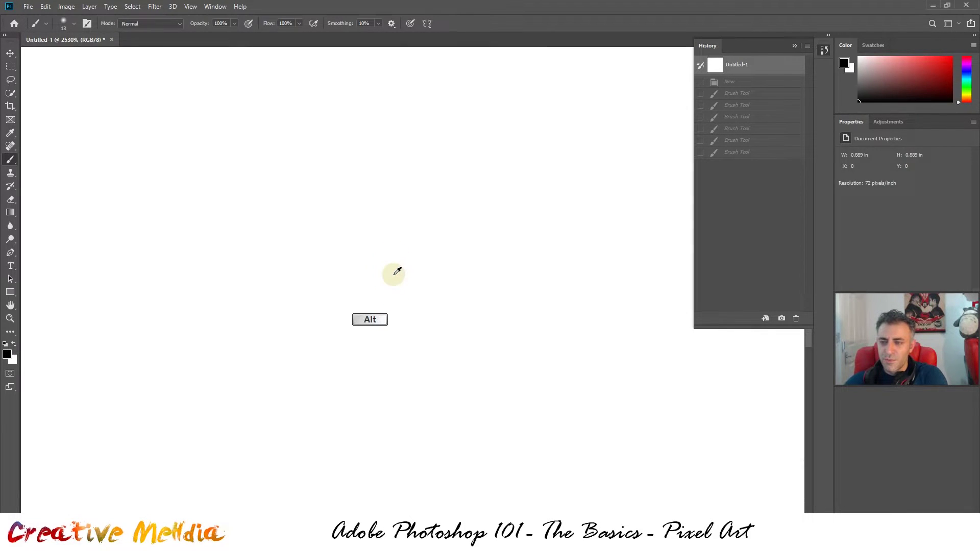
{"action": "left_click_drag", "start_coordinate": [426, 250], "coordinate": [566, 384]}
{"action": "scroll", "coordinate": [518, 346], "scroll_direction": "down", "scroll_amount": 5, "text": "alt"}
{"action": "scroll", "coordinate": [480, 316], "scroll_direction": "up", "scroll_amount": 1, "text": "alt"}
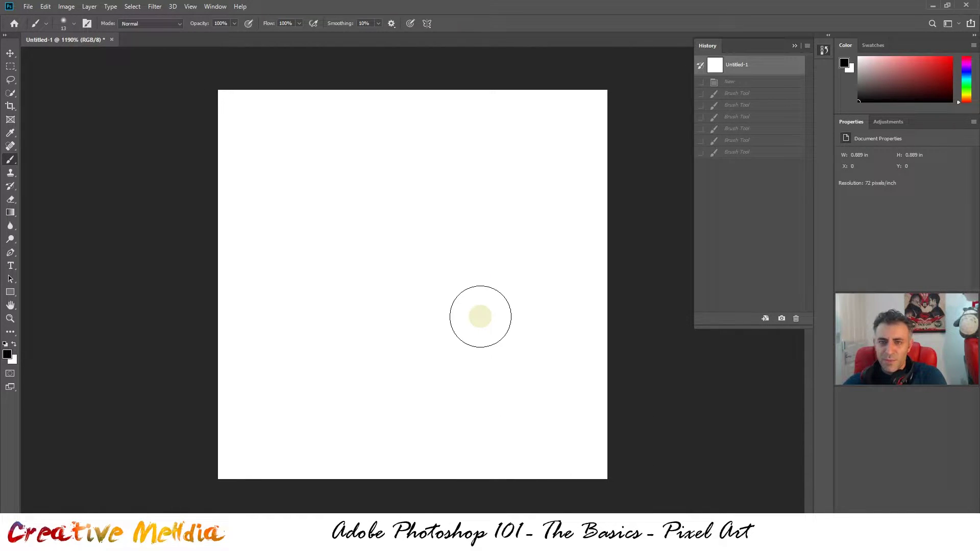
Turn on the grid overlay from the View > Show extras
{"action": "left_click", "coordinate": [191, 7]}
{"action": "left_click", "coordinate": [219, 191]}
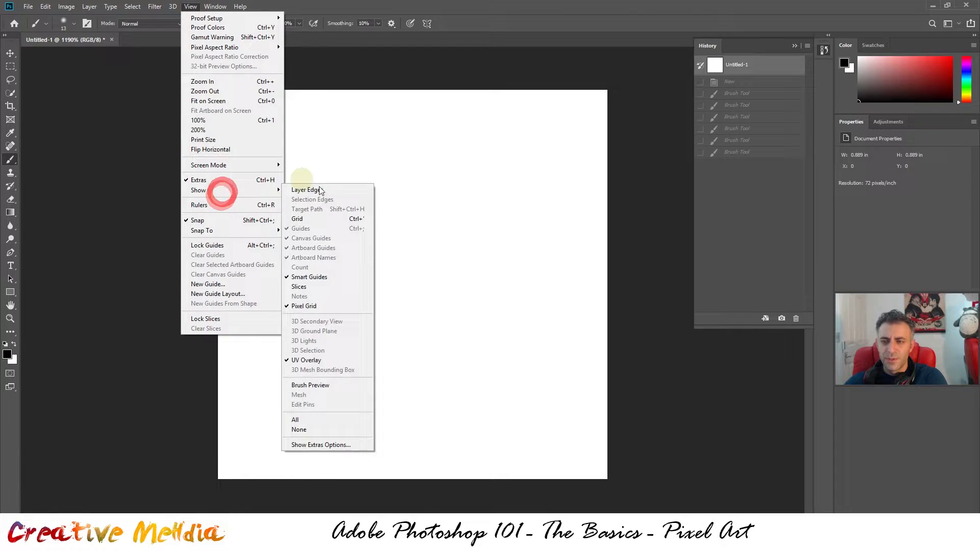
{"action": "left_click", "coordinate": [321, 219]}
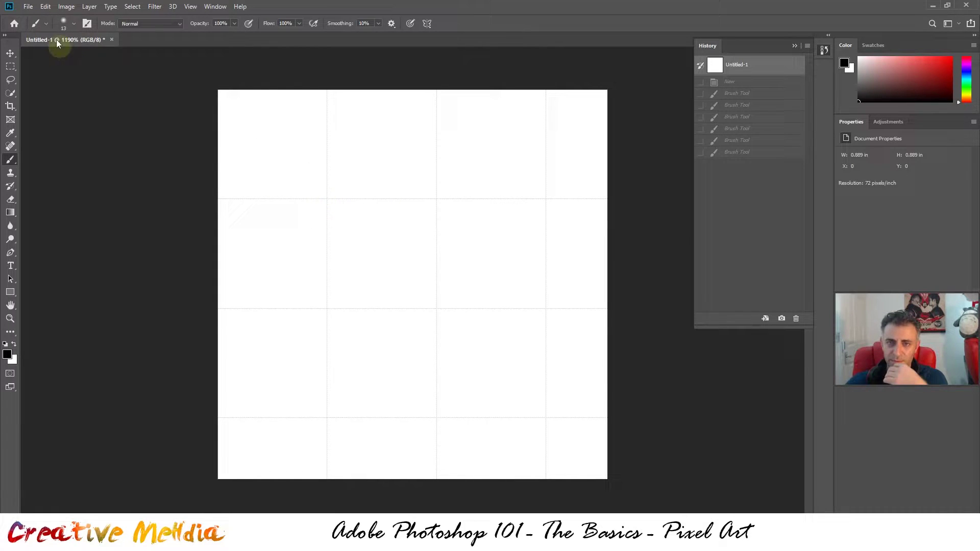
In Guides, Grid & Slices preferences, set Gridline Every to 1 Pixels and Subdivisions to 1
{"action": "left_click", "coordinate": [46, 7]}
{"action": "left_click", "coordinate": [90, 421]}
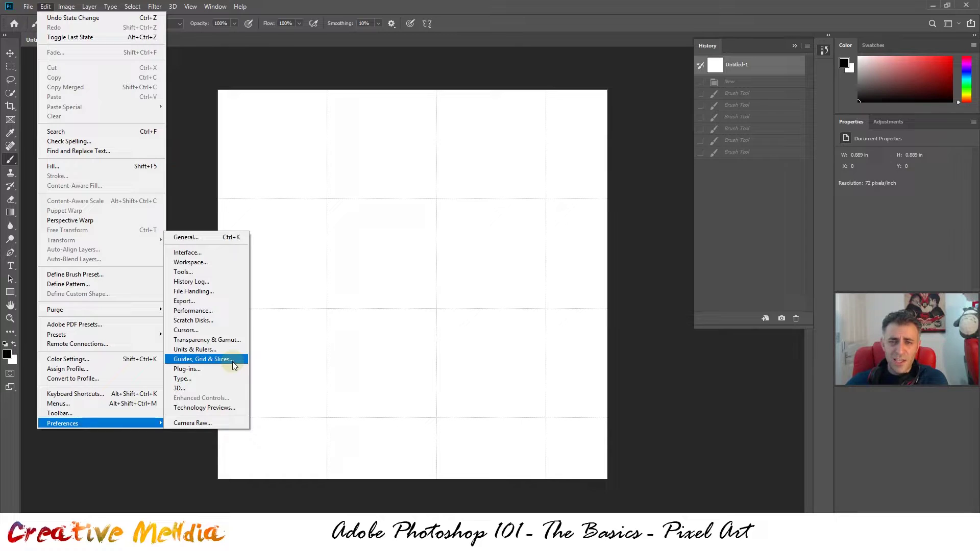
{"action": "left_click", "coordinate": [230, 360]}
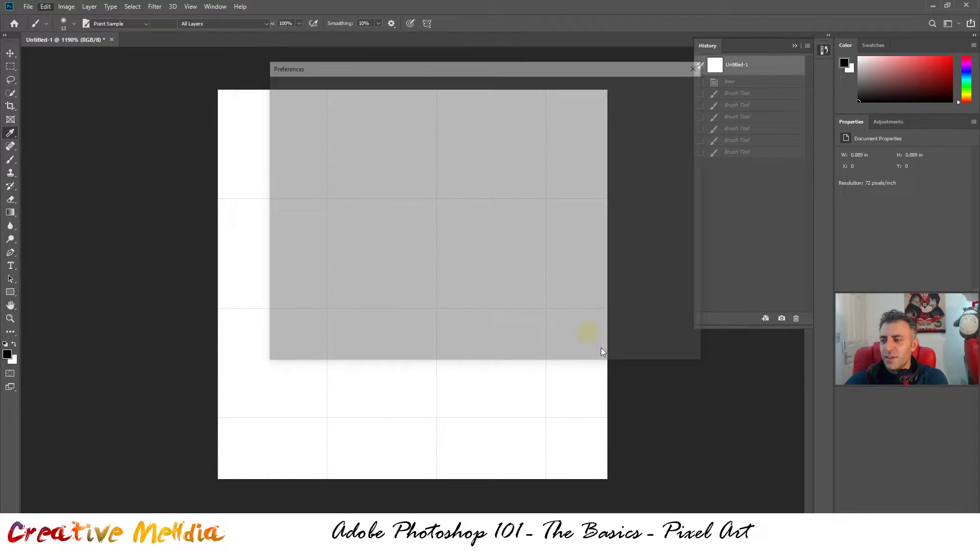
{"action": "left_click_drag", "start_coordinate": [416, 69], "coordinate": [307, 137]}
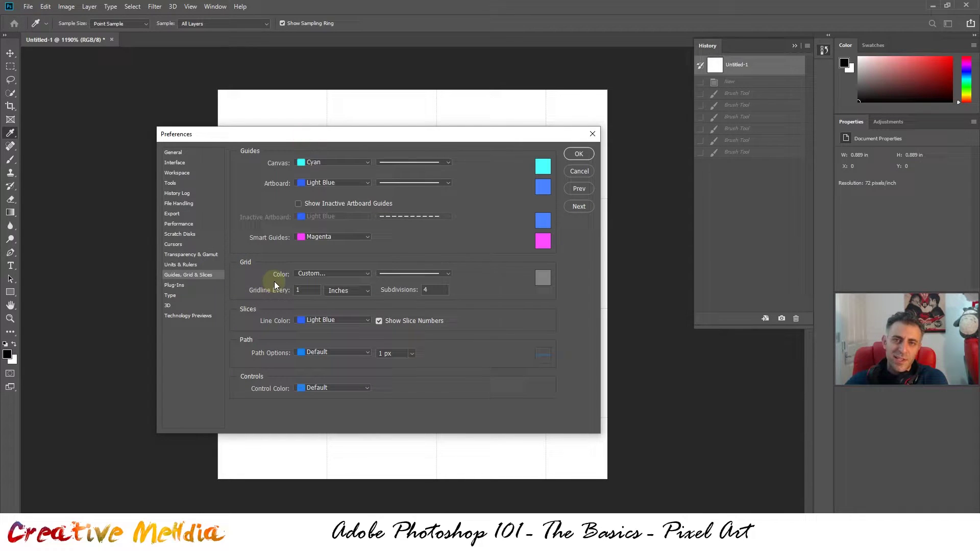
{"action": "left_click", "coordinate": [339, 290]}
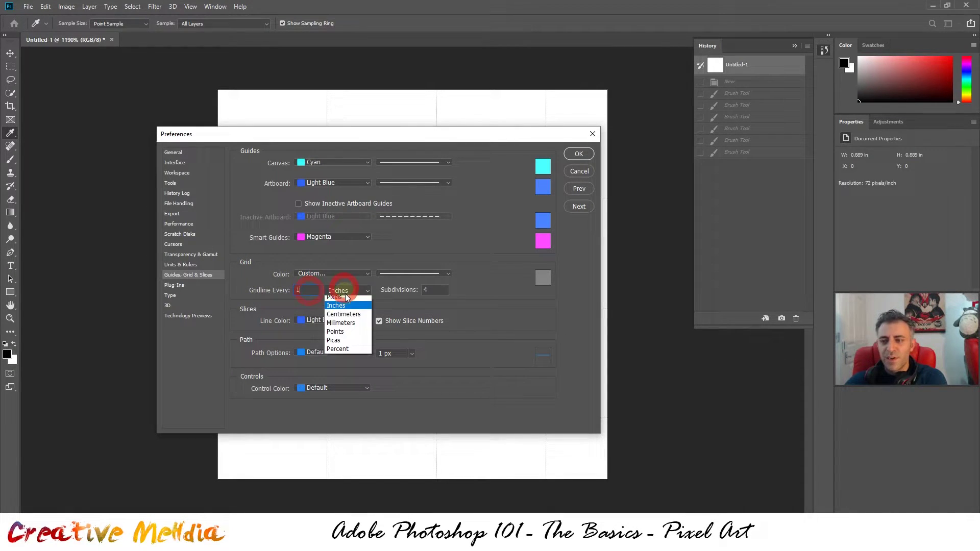
{"action": "left_click", "coordinate": [356, 301]}
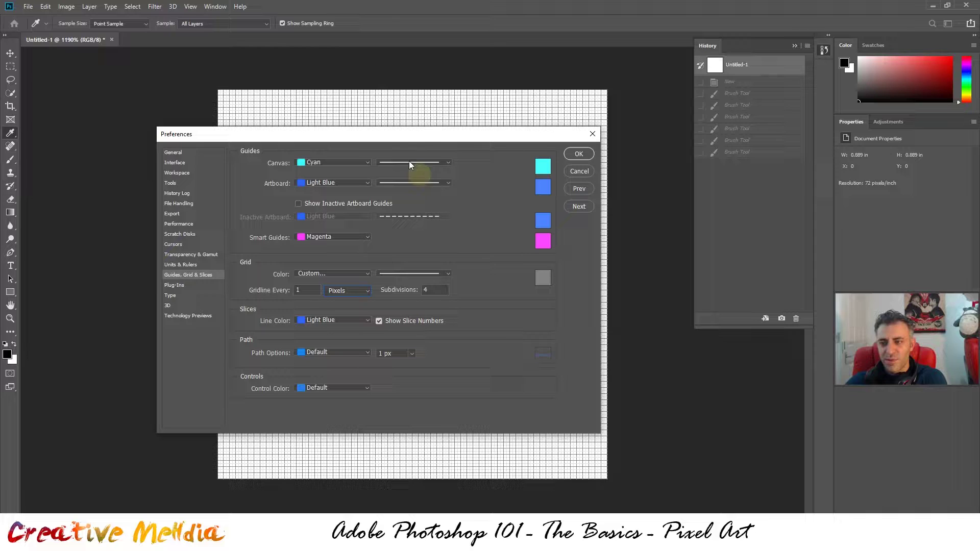
{"action": "left_click_drag", "start_coordinate": [394, 134], "coordinate": [566, 128]}
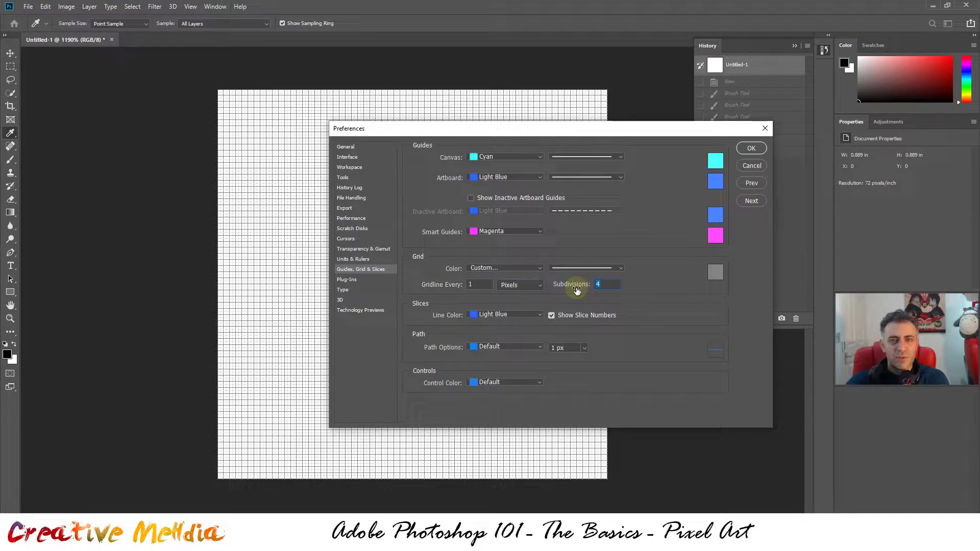
{"action": "type", "text": "1"}
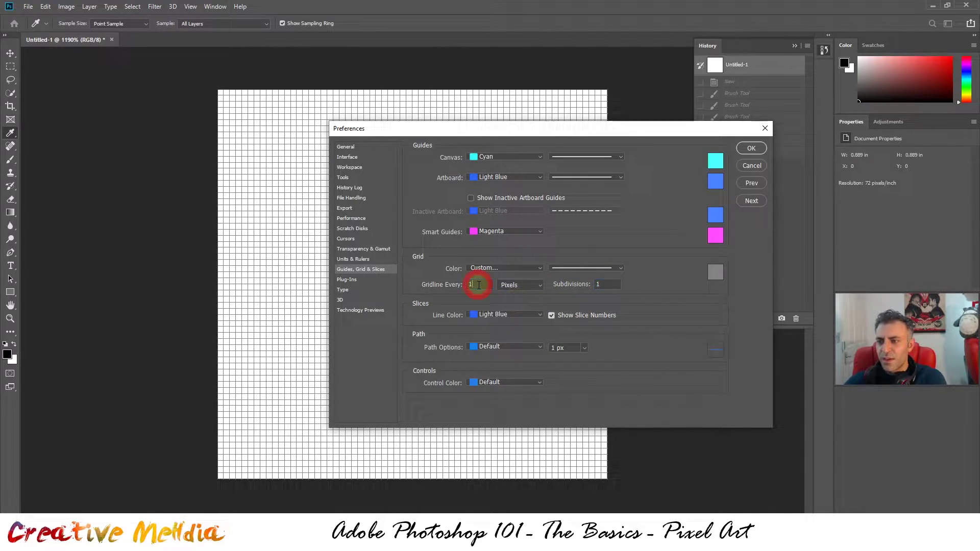
{"action": "left_click", "coordinate": [753, 151]}
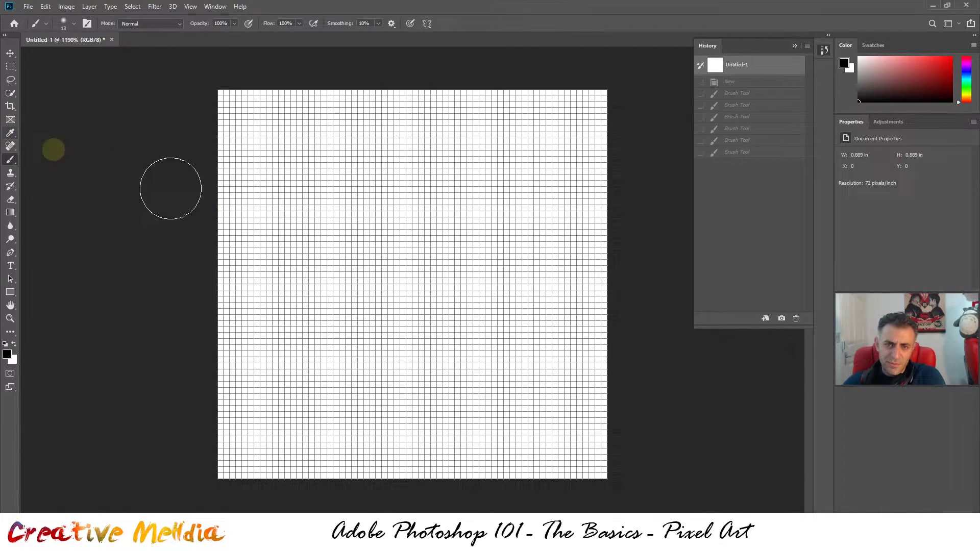
Zoom in, test a soft Brush stroke and undo it, then reveal the Brush tool's flyout
{"action": "scroll", "coordinate": [400, 175], "scroll_direction": "up", "scroll_amount": 3, "text": "alt"}
{"action": "mouse_move", "coordinate": [405, 176]}
{"action": "left_mouse_down"}
{"action": "mouse_move", "coordinate": [405, 253]}
{"action": "mouse_move", "coordinate": [473, 225]}
{"action": "left_mouse_up"}
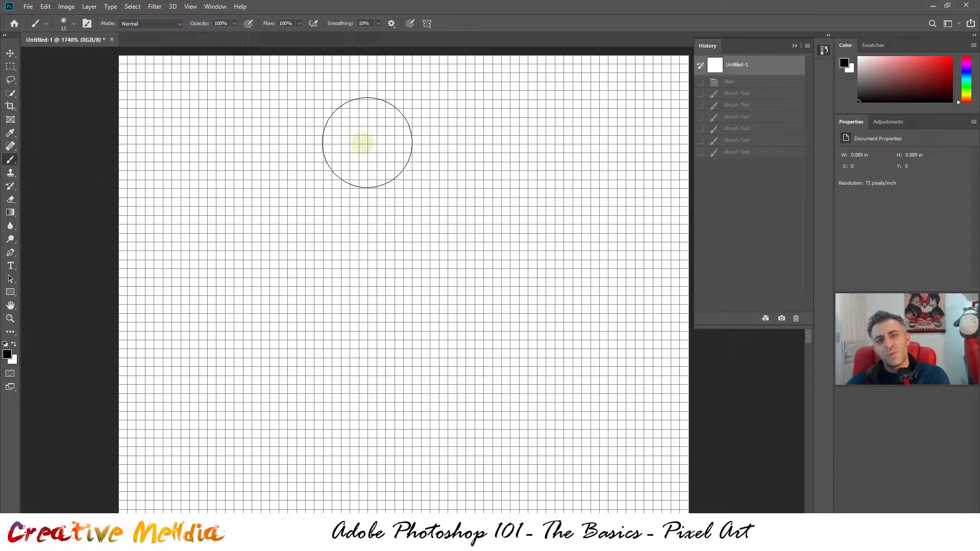
{"action": "mouse_move", "coordinate": [387, 131]}
{"action": "left_mouse_down"}
{"action": "mouse_move", "coordinate": [373, 229]}
{"action": "mouse_move", "coordinate": [462, 390]}
{"action": "mouse_move", "coordinate": [302, 386]}
{"action": "left_mouse_up"}
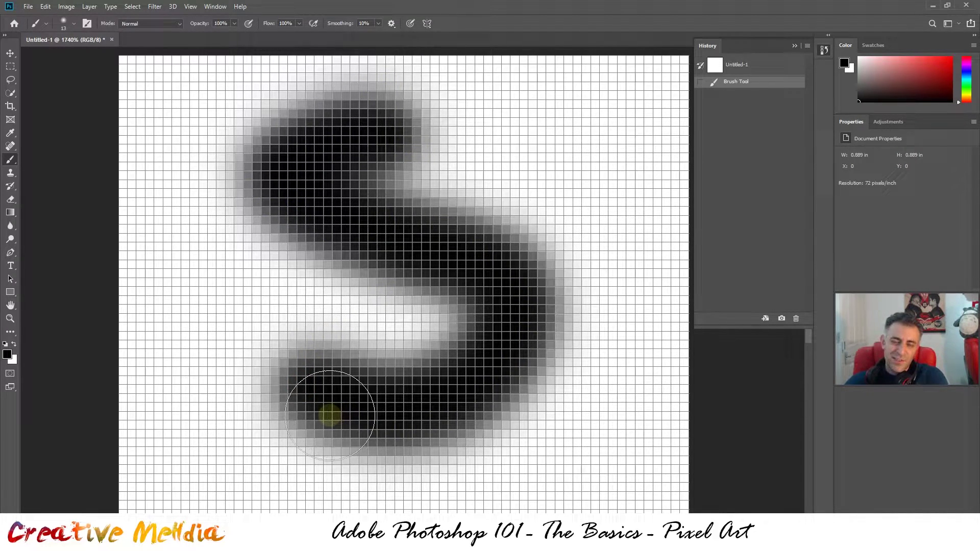
{"action": "key", "text": "ctrl+z"}
{"action": "key", "text": "ctrl+z"}
{"action": "key", "text": "ctrl+z"}
{"action": "key", "text": "ctrl+z"}
{"action": "key", "text": "ctrl+z"}
{"action": "key", "text": "ctrl+z"}
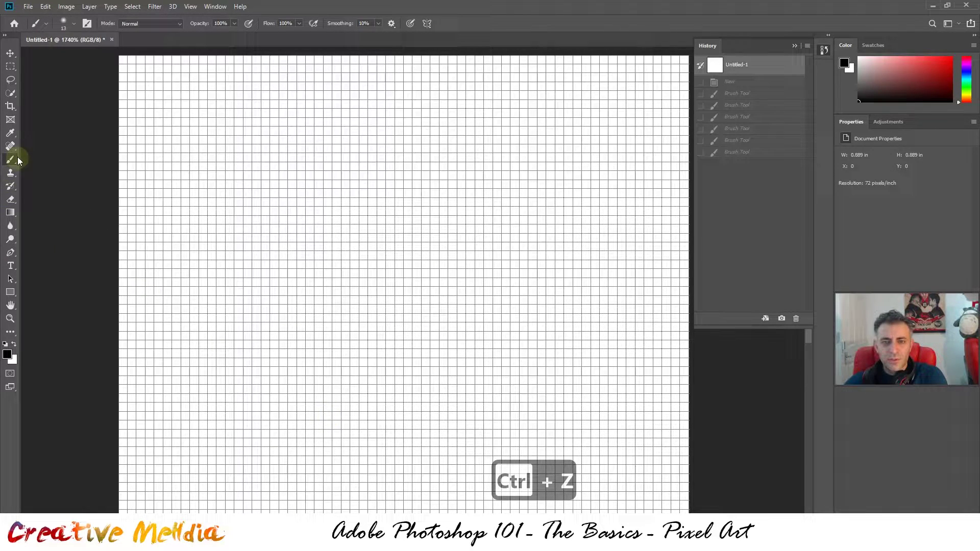
{"action": "mouse_move", "coordinate": [17, 163]}
{"action": "left_mouse_down"}
{"action": "mouse_move", "coordinate": [77, 176]}
{"action": "mouse_move", "coordinate": [18, 164]}
{"action": "left_mouse_up"}
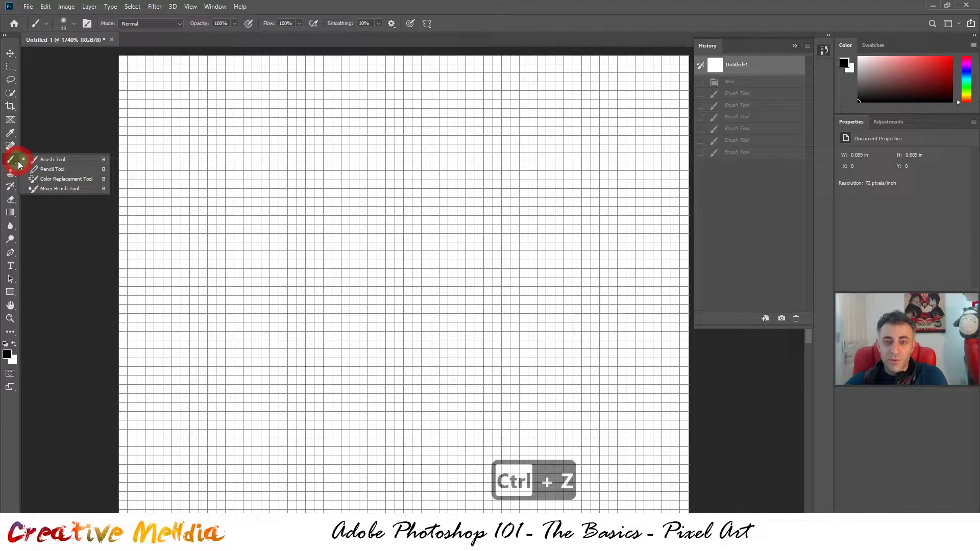
Switch to the Pencil tool, undo a test line, and set its size to 1 px
{"action": "left_click", "coordinate": [47, 171]}
{"action": "mouse_move", "coordinate": [374, 175]}
{"action": "left_mouse_down"}
{"action": "mouse_move", "coordinate": [300, 190]}
{"action": "mouse_move", "coordinate": [318, 205]}
{"action": "mouse_move", "coordinate": [375, 193]}
{"action": "mouse_move", "coordinate": [422, 239]}
{"action": "mouse_move", "coordinate": [363, 274]}
{"action": "mouse_move", "coordinate": [340, 304]}
{"action": "mouse_move", "coordinate": [421, 345]}
{"action": "mouse_move", "coordinate": [375, 426]}
{"action": "mouse_move", "coordinate": [442, 459]}
{"action": "left_mouse_up"}
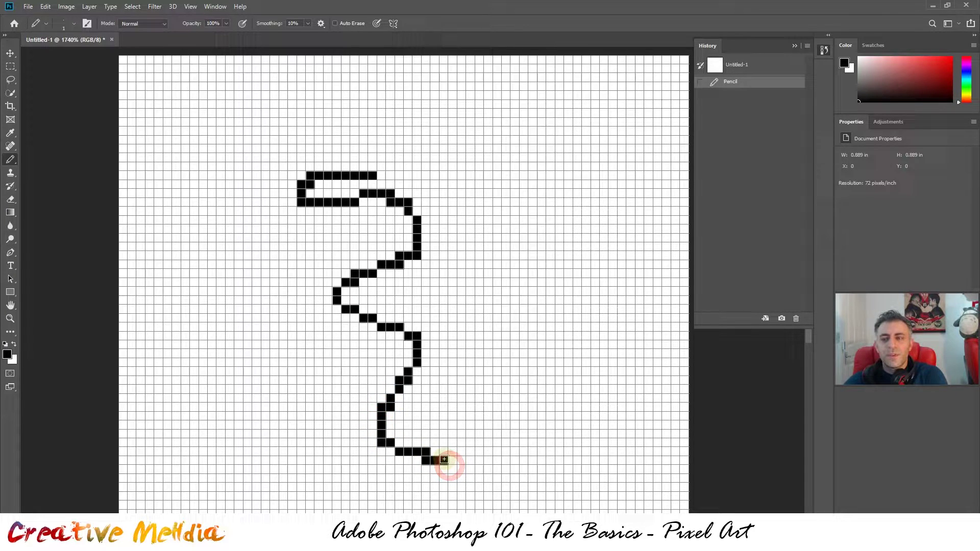
{"action": "key", "text": "ctrl+z"}
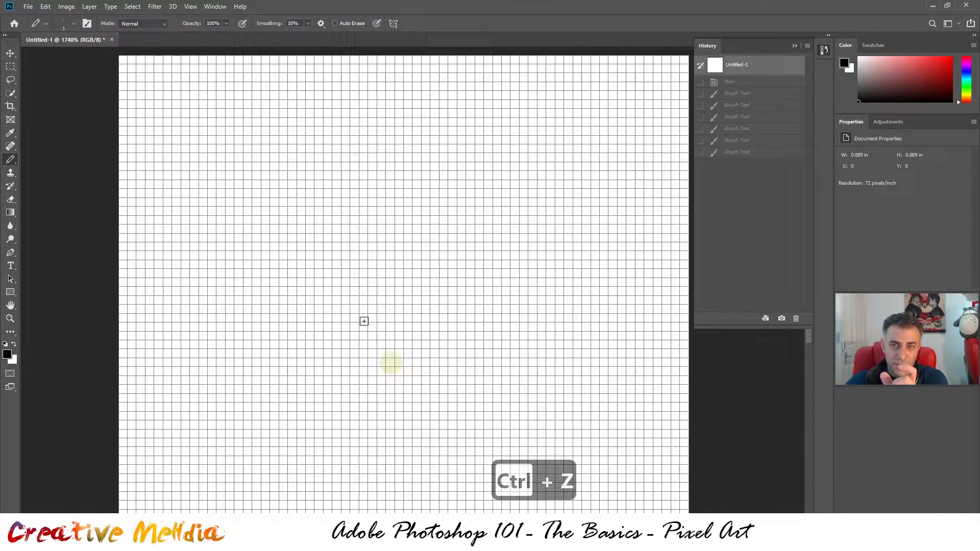
{"action": "left_click", "coordinate": [74, 24]}
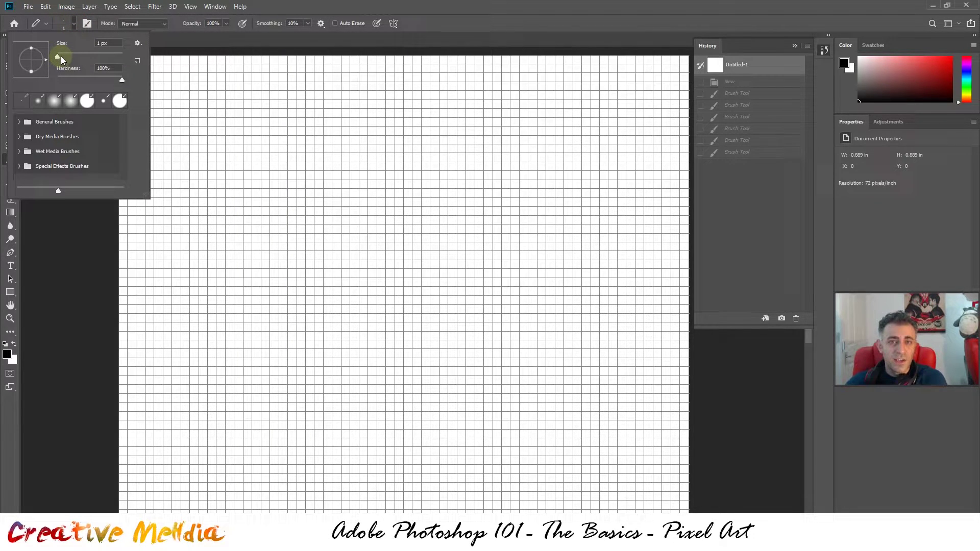
{"action": "left_click", "coordinate": [73, 26]}
{"action": "left_click", "coordinate": [73, 23]}
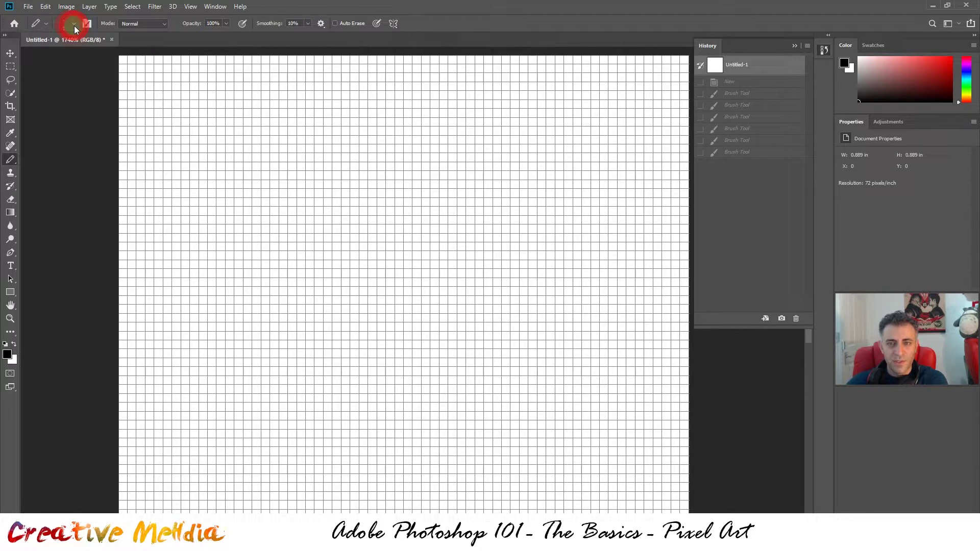
Pencil the black hooked top curve with a single pixel beneath it
{"action": "mouse_move", "coordinate": [372, 162]}
{"action": "left_mouse_down"}
{"action": "mouse_move", "coordinate": [328, 179]}
{"action": "mouse_move", "coordinate": [335, 200]}
{"action": "mouse_move", "coordinate": [399, 206]}
{"action": "mouse_move", "coordinate": [448, 225]}
{"action": "mouse_move", "coordinate": [434, 256]}
{"action": "left_mouse_up"}
{"action": "left_click", "coordinate": [354, 237]}
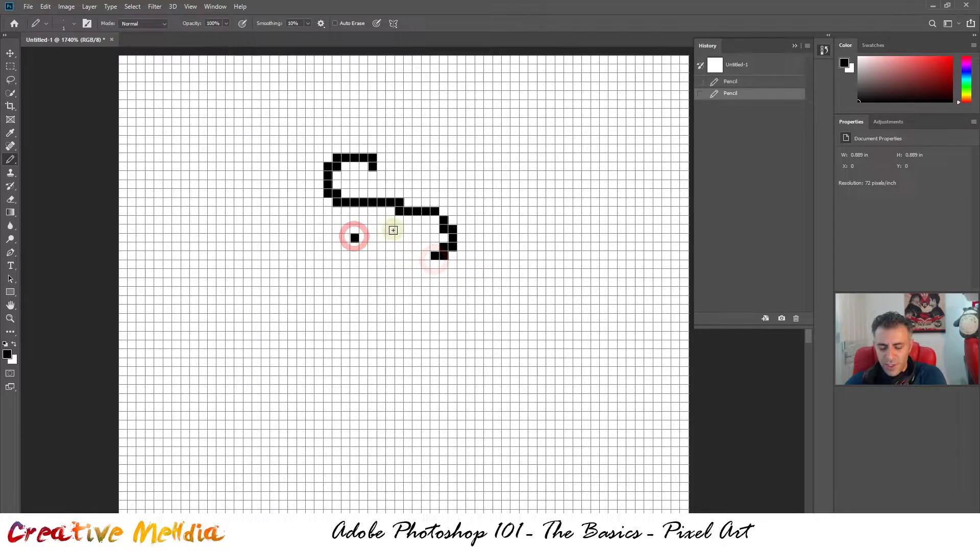
{"action": "scroll", "coordinate": [389, 229], "scroll_direction": "up", "scroll_amount": 5}
{"action": "scroll", "coordinate": [366, 252], "scroll_direction": "up", "scroll_amount": 3}
Add black pixels around the curve to form the small block and dot below
{"action": "left_click", "coordinate": [358, 254]}
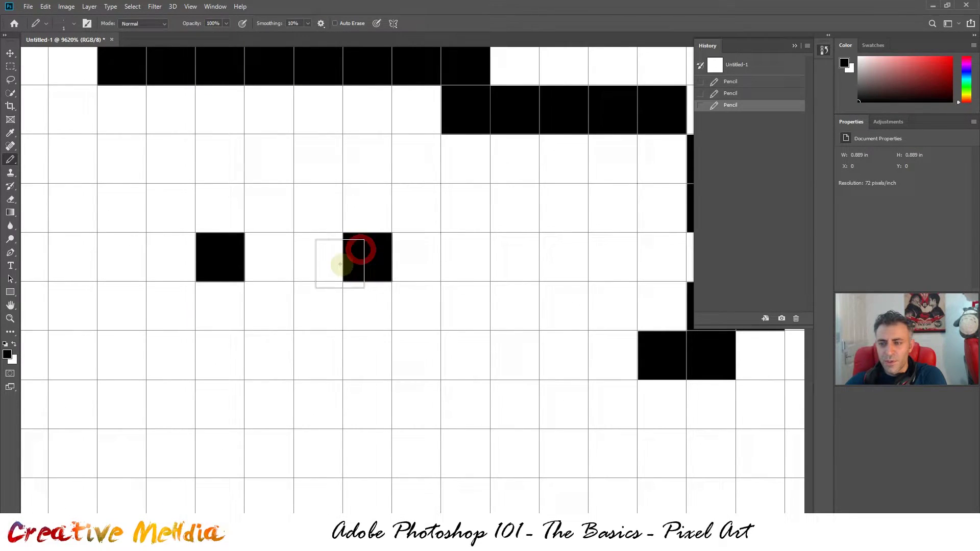
{"action": "left_click", "coordinate": [310, 255]}
{"action": "left_click", "coordinate": [318, 209]}
{"action": "left_click", "coordinate": [365, 187]}
{"action": "left_click", "coordinate": [444, 209]}
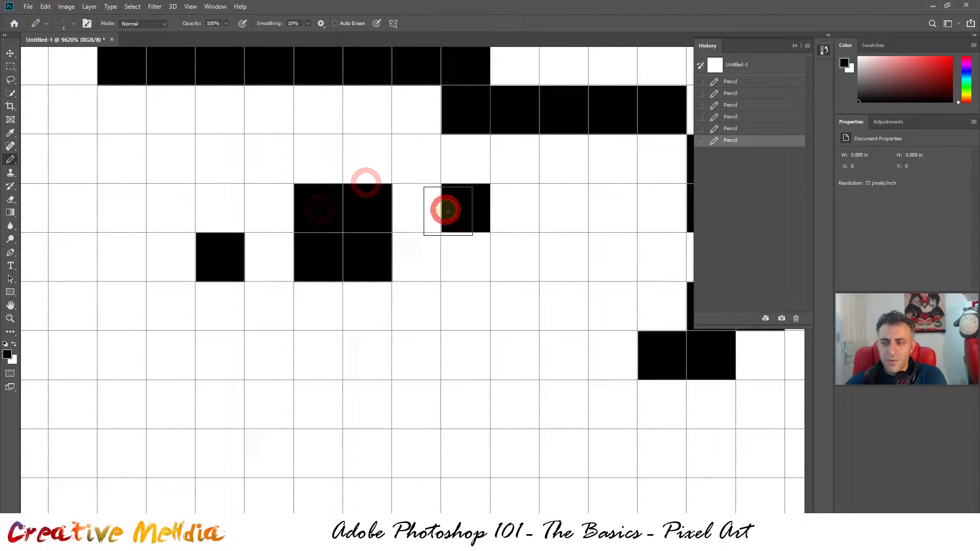
{"action": "left_click", "coordinate": [426, 227]}
{"action": "left_click", "coordinate": [423, 262]}
{"action": "left_click", "coordinate": [463, 260]}
{"action": "scroll", "coordinate": [491, 262], "scroll_direction": "down", "scroll_amount": 8}
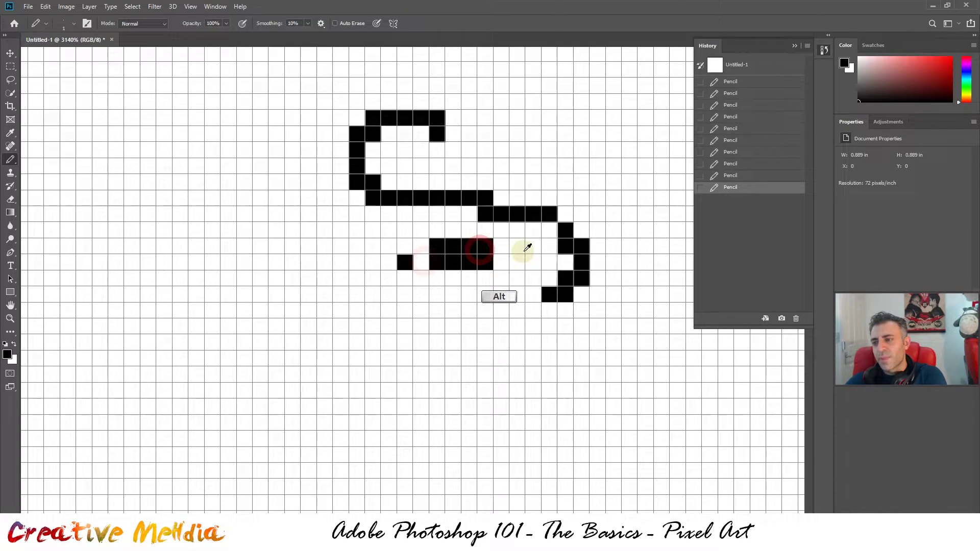
{"action": "left_click_drag", "start_coordinate": [587, 274], "coordinate": [470, 290]}
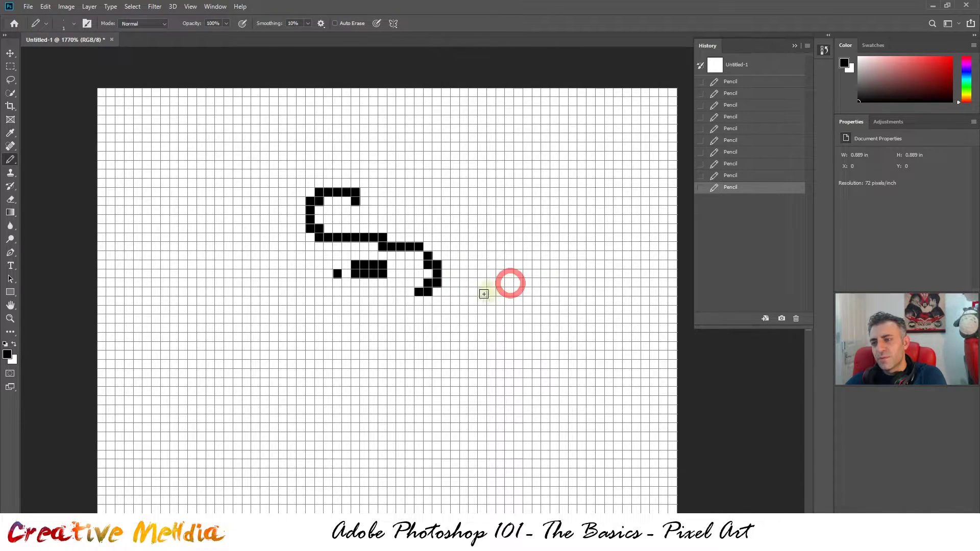
Paint white over the lower pixels, then revert to the blank Untitled-1 snapshot
{"action": "left_click", "coordinate": [14, 345]}
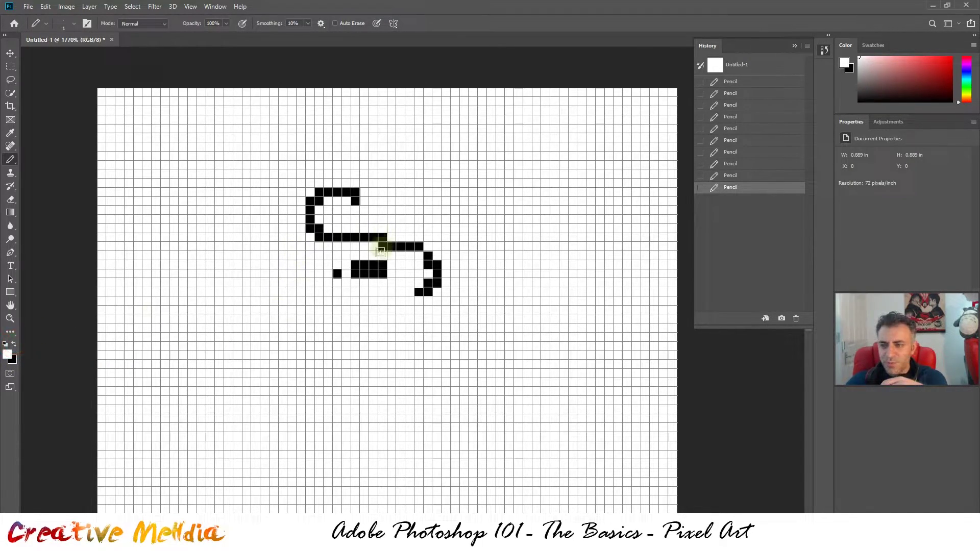
{"action": "mouse_move", "coordinate": [383, 273]}
{"action": "left_mouse_down"}
{"action": "mouse_move", "coordinate": [352, 276]}
{"action": "mouse_move", "coordinate": [370, 256]}
{"action": "mouse_move", "coordinate": [325, 276]}
{"action": "mouse_move", "coordinate": [391, 264]}
{"action": "mouse_move", "coordinate": [431, 241]}
{"action": "mouse_move", "coordinate": [315, 244]}
{"action": "mouse_move", "coordinate": [328, 213]}
{"action": "mouse_move", "coordinate": [300, 217]}
{"action": "mouse_move", "coordinate": [294, 242]}
{"action": "left_mouse_up"}
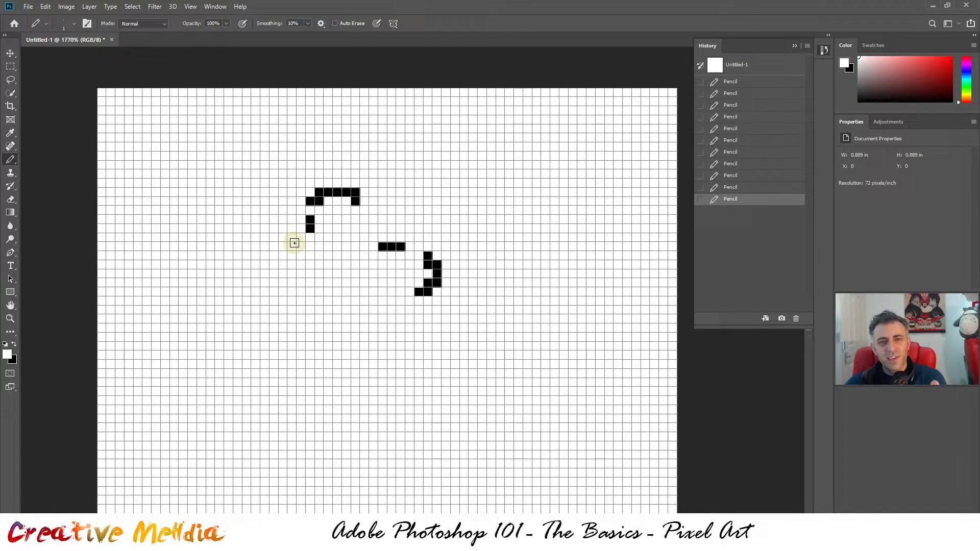
{"action": "left_click", "coordinate": [735, 65]}
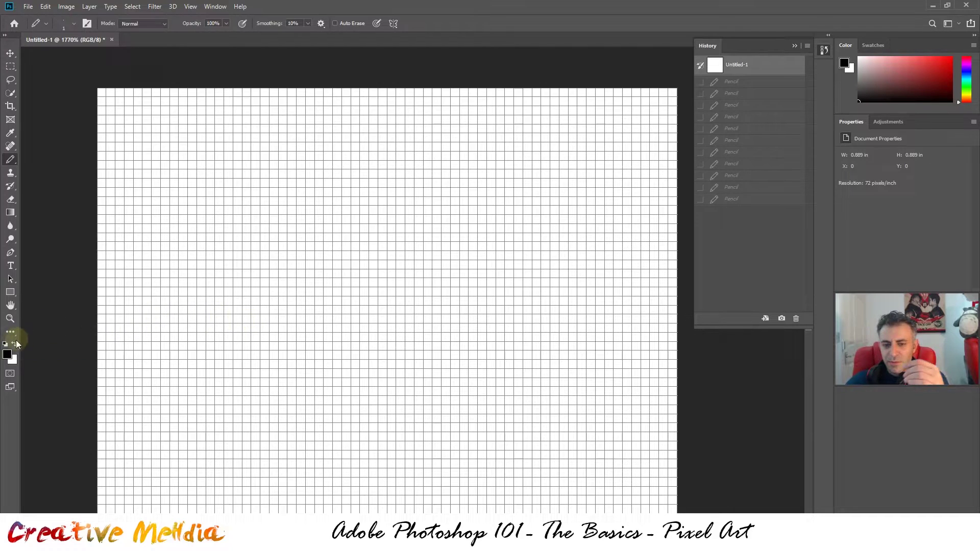
Set the foreground colour to a medium blue in the colour picker
{"action": "left_click", "coordinate": [7, 357]}
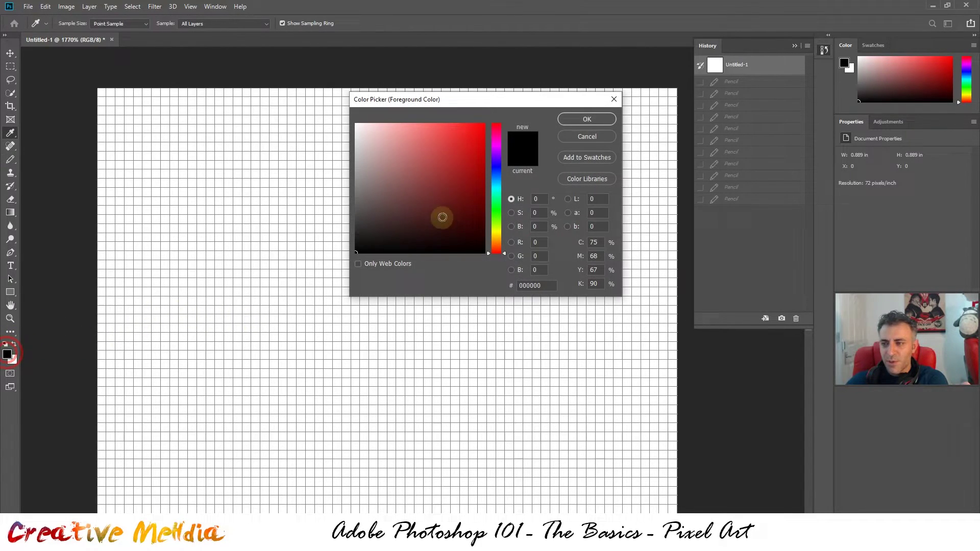
{"action": "left_click", "coordinate": [503, 220]}
{"action": "left_click_drag", "start_coordinate": [502, 220], "coordinate": [496, 177]}
{"action": "left_click", "coordinate": [481, 154]}
{"action": "left_click", "coordinate": [567, 119]}
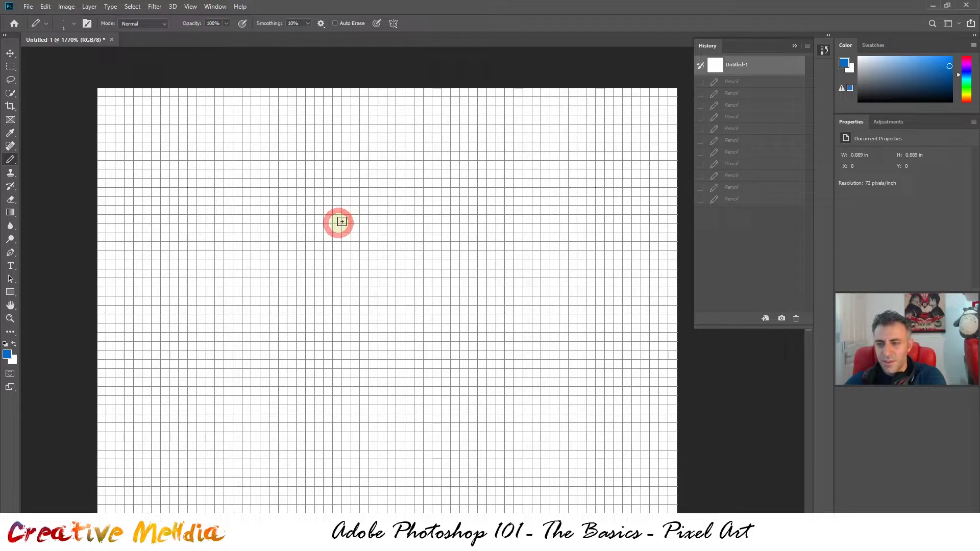
Pencil the blue arc's top row and stepped sides, then trim two stray pixels in white
{"action": "scroll", "coordinate": [332, 244], "scroll_direction": "up", "scroll_amount": 3}
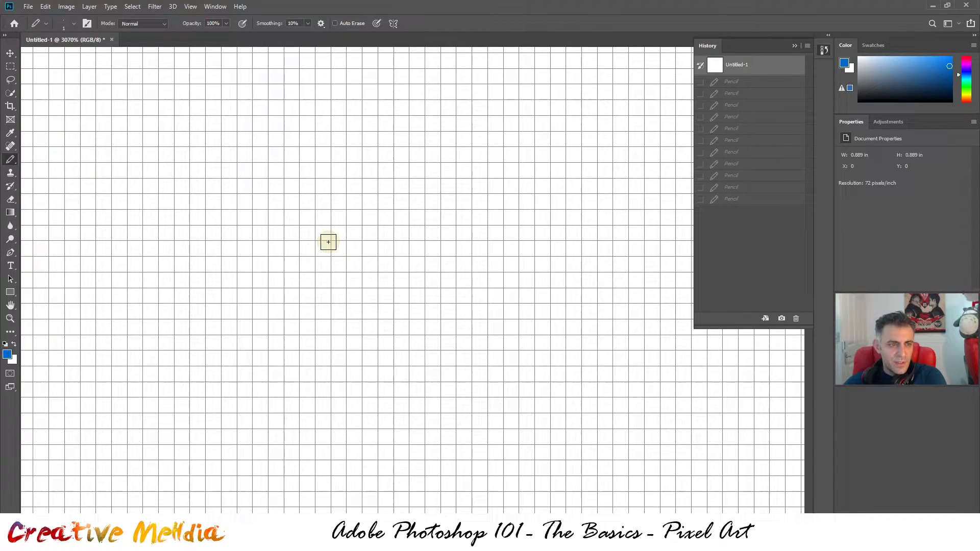
{"action": "left_click_drag", "start_coordinate": [365, 201], "coordinate": [450, 198]}
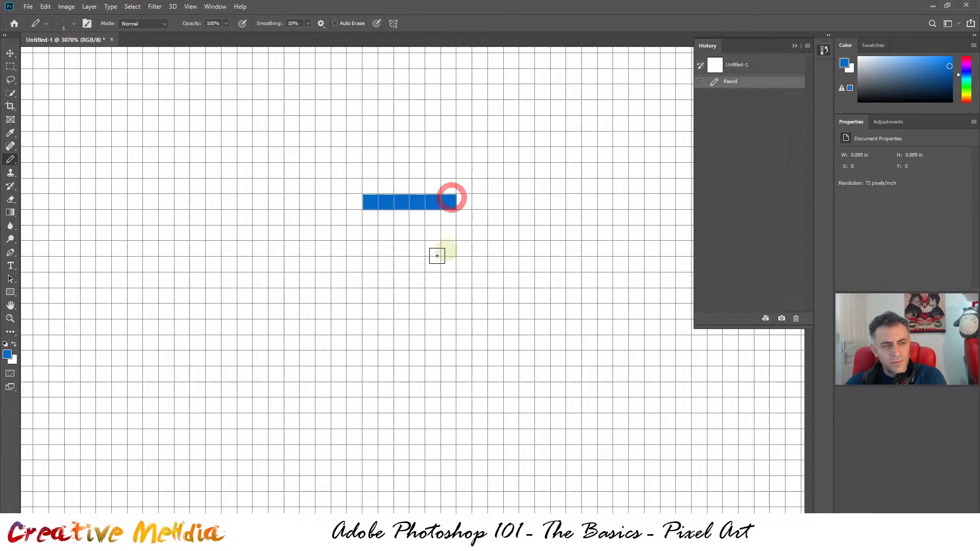
{"action": "left_click_drag", "start_coordinate": [354, 216], "coordinate": [341, 215]}
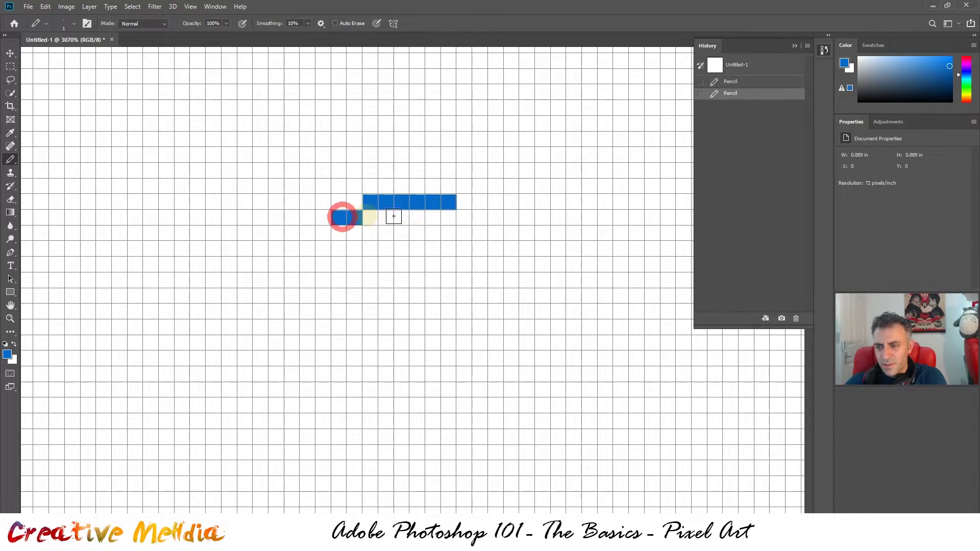
{"action": "left_click_drag", "start_coordinate": [464, 214], "coordinate": [479, 213]}
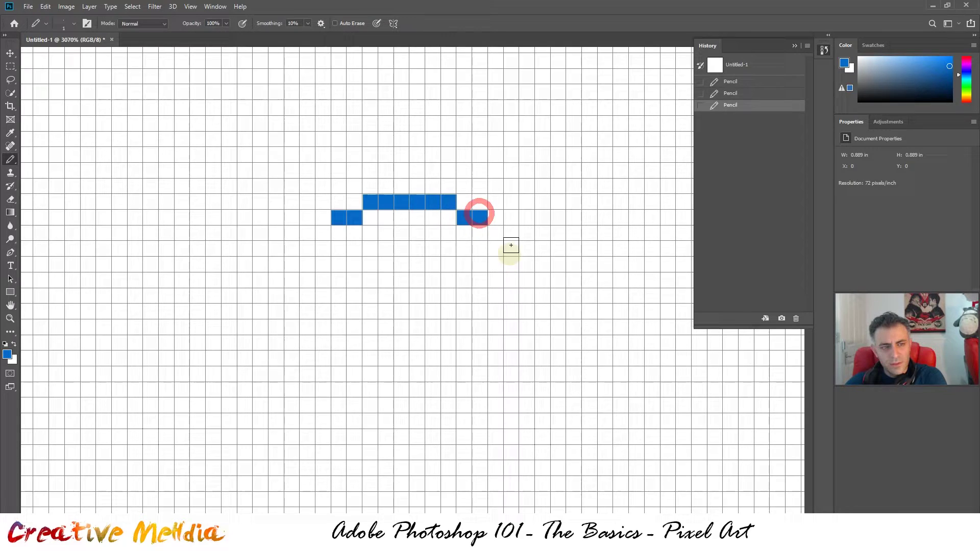
{"action": "left_click", "coordinate": [495, 232]}
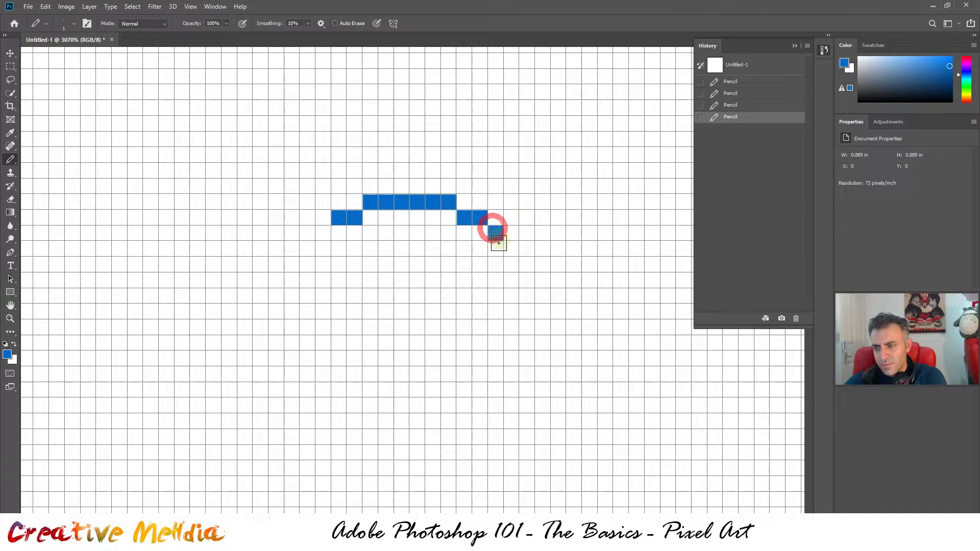
{"action": "left_click", "coordinate": [323, 234]}
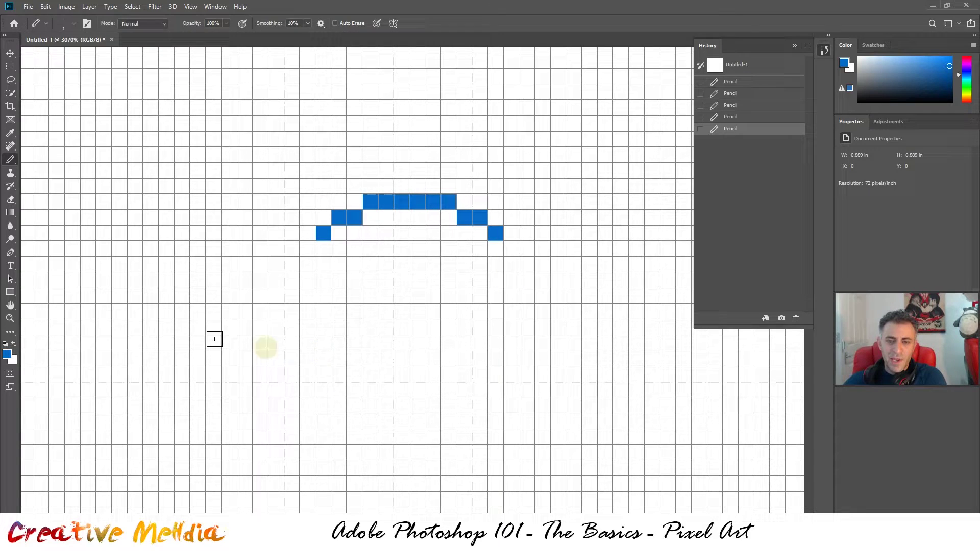
{"action": "left_click", "coordinate": [7, 357]}
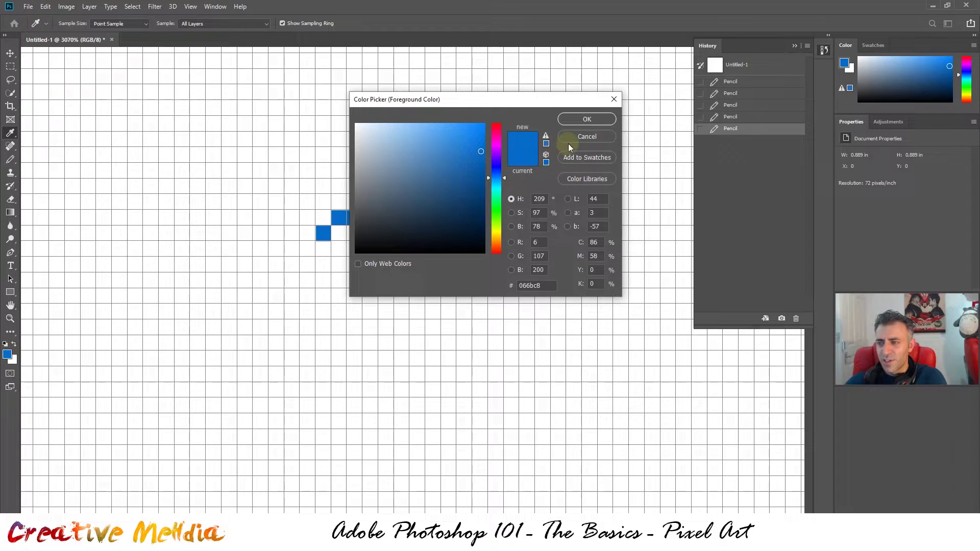
{"action": "left_click", "coordinate": [576, 137]}
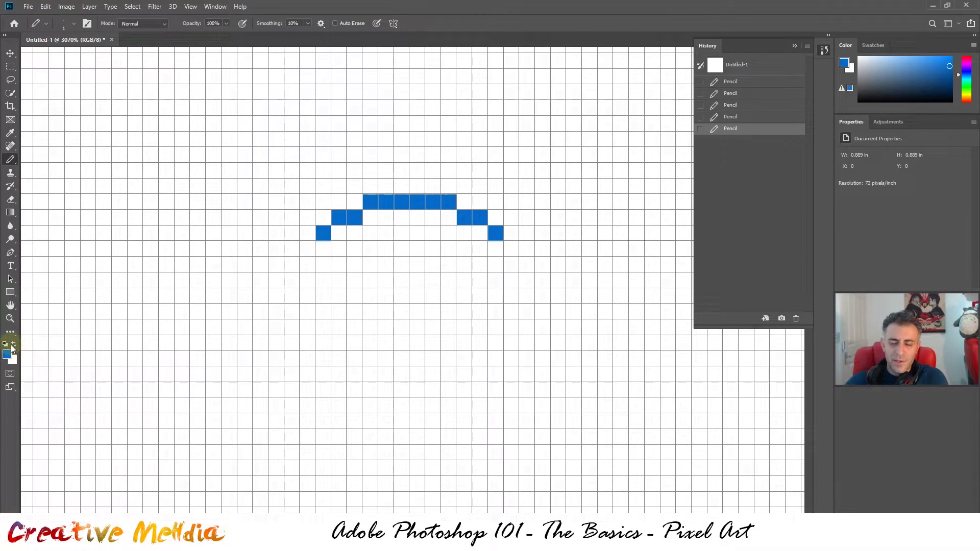
{"action": "left_click_drag", "start_coordinate": [307, 251], "coordinate": [328, 269]}
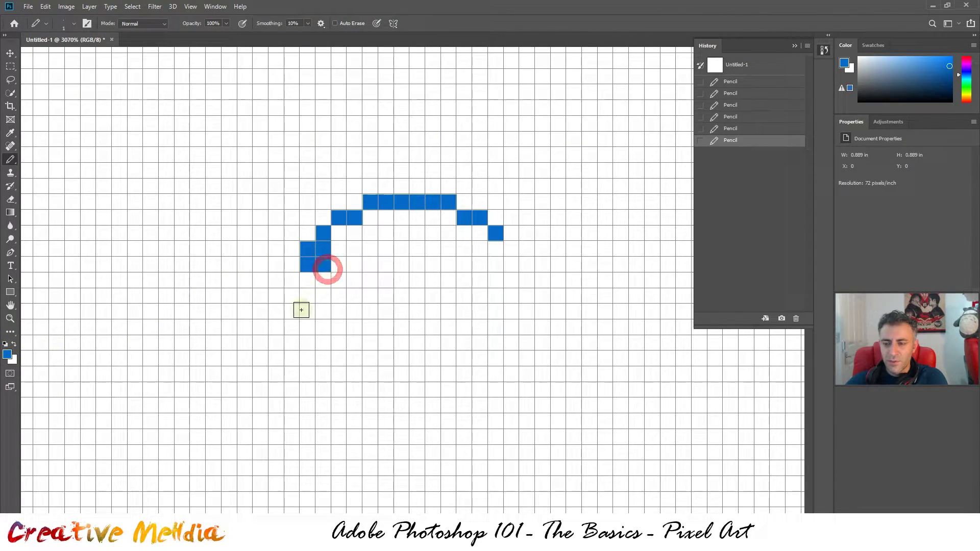
{"action": "left_click", "coordinate": [14, 344]}
{"action": "left_click_drag", "start_coordinate": [325, 249], "coordinate": [326, 276]}
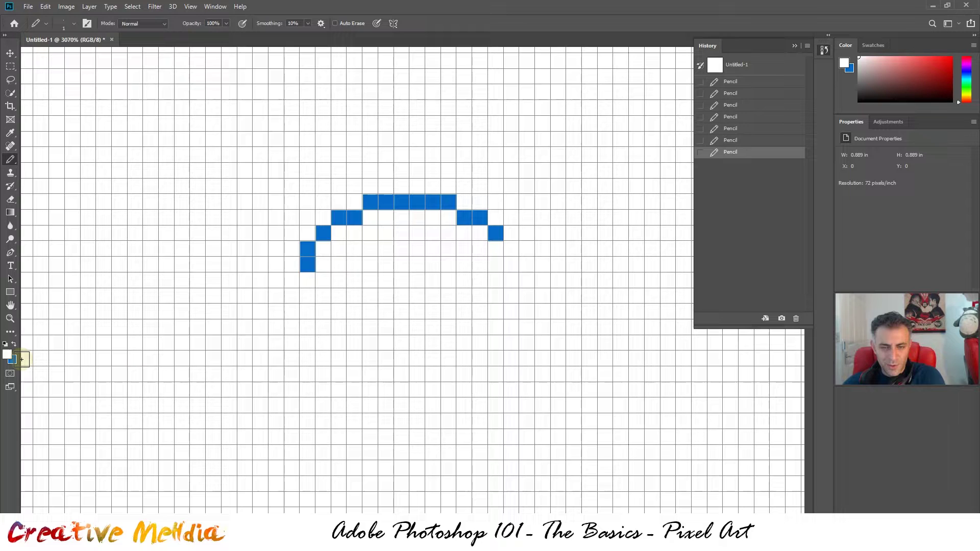
Extend the blue hat arc down both sides and clean up a stray pixel inside it
{"action": "left_click", "coordinate": [13, 343]}
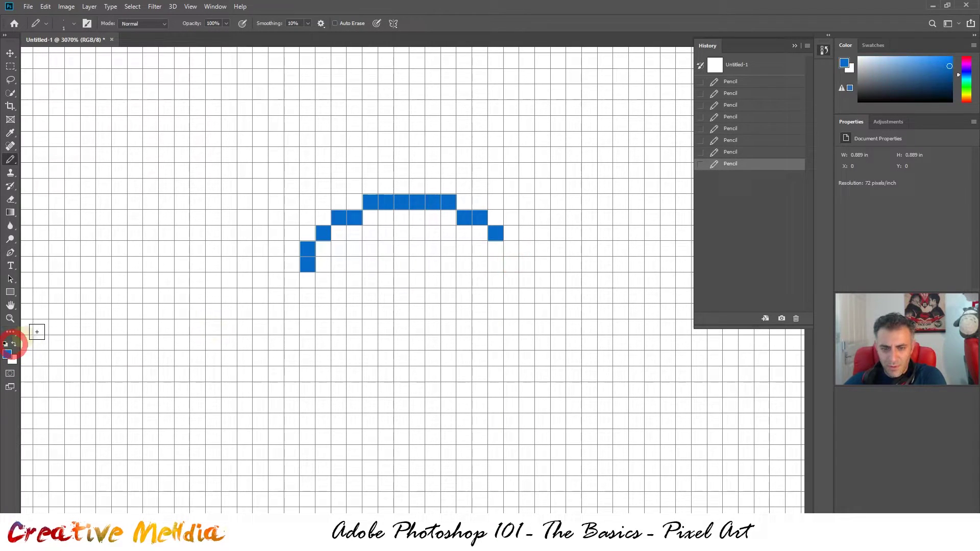
{"action": "left_click", "coordinate": [512, 248]}
{"action": "left_click", "coordinate": [513, 265]}
{"action": "key", "text": "x"}
{"action": "left_click", "coordinate": [307, 264]}
{"action": "left_click", "coordinate": [511, 264]}
{"action": "key", "text": "x"}
{"action": "left_click_drag", "start_coordinate": [526, 264], "coordinate": [526, 280]}
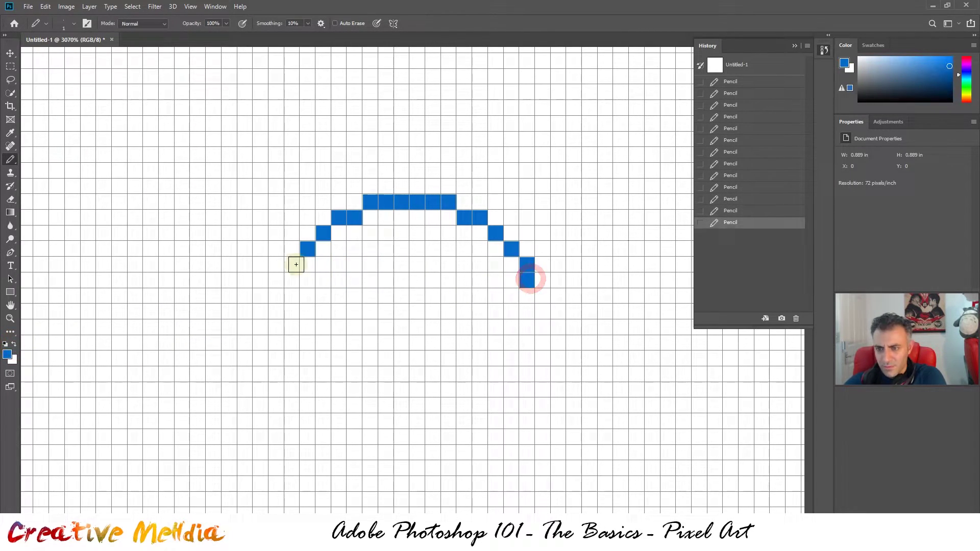
{"action": "left_click_drag", "start_coordinate": [291, 265], "coordinate": [292, 280]}
{"action": "left_click", "coordinate": [7, 353]}
Draw yellow columns below both ends of the hat arc
{"action": "left_click", "coordinate": [477, 157]}
{"action": "left_click", "coordinate": [580, 119]}
{"action": "left_click_drag", "start_coordinate": [542, 295], "coordinate": [541, 375]}
{"action": "left_click_drag", "start_coordinate": [275, 295], "coordinate": [278, 375]}
{"action": "scroll", "coordinate": [564, 378], "scroll_direction": "up", "scroll_amount": 2}
Outline both eyes with black pixels
{"action": "left_click", "coordinate": [5, 344]}
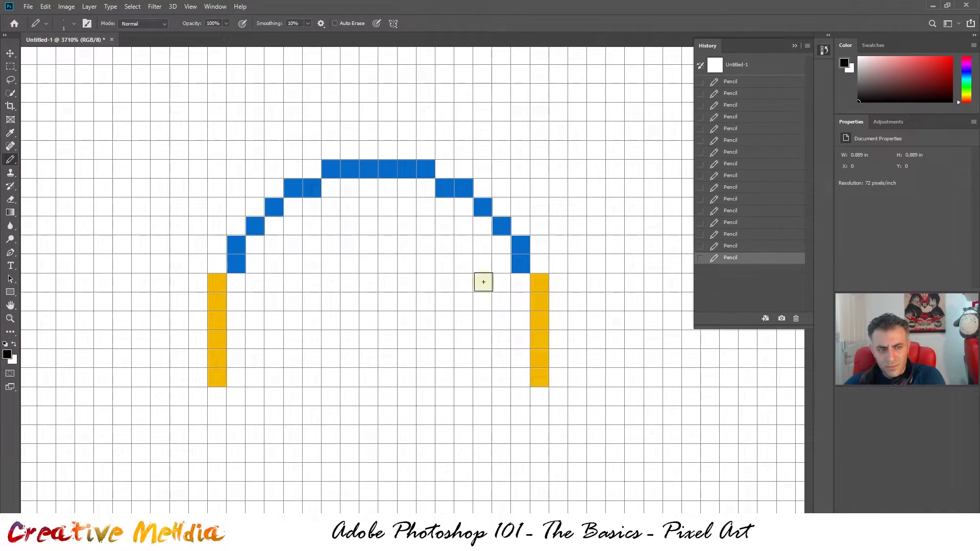
{"action": "left_click", "coordinate": [482, 282]}
{"action": "left_click_drag", "start_coordinate": [463, 264], "coordinate": [426, 264]}
{"action": "left_click", "coordinate": [274, 283]}
{"action": "left_click_drag", "start_coordinate": [292, 264], "coordinate": [331, 264]}
{"action": "left_click_drag", "start_coordinate": [406, 282], "coordinate": [407, 301]}
{"action": "mouse_move", "coordinate": [350, 282]}
{"action": "left_mouse_down"}
{"action": "mouse_move", "coordinate": [350, 301]}
{"action": "mouse_move", "coordinate": [275, 357]}
{"action": "mouse_move", "coordinate": [254, 301]}
{"action": "left_mouse_up"}
{"action": "mouse_move", "coordinate": [426, 320]}
{"action": "left_mouse_down"}
{"action": "mouse_move", "coordinate": [474, 350]}
{"action": "mouse_move", "coordinate": [502, 301]}
{"action": "left_mouse_up"}
Fill the hat band and hat interior with light blue
{"action": "left_click", "coordinate": [7, 354]}
{"action": "left_click_drag", "start_coordinate": [491, 190], "coordinate": [492, 182]}
{"action": "left_click", "coordinate": [439, 116]}
{"action": "left_click", "coordinate": [579, 120]}
{"action": "mouse_move", "coordinate": [520, 282]}
{"action": "left_mouse_down"}
{"action": "mouse_move", "coordinate": [362, 244]}
{"action": "mouse_move", "coordinate": [281, 239]}
{"action": "mouse_move", "coordinate": [411, 223]}
{"action": "mouse_move", "coordinate": [359, 189]}
{"action": "mouse_move", "coordinate": [400, 268]}
{"action": "mouse_move", "coordinate": [350, 258]}
{"action": "left_mouse_up"}
Fill the face below the hat with bright yellow
{"action": "scroll", "coordinate": [350, 259], "scroll_direction": "down", "scroll_amount": 5}
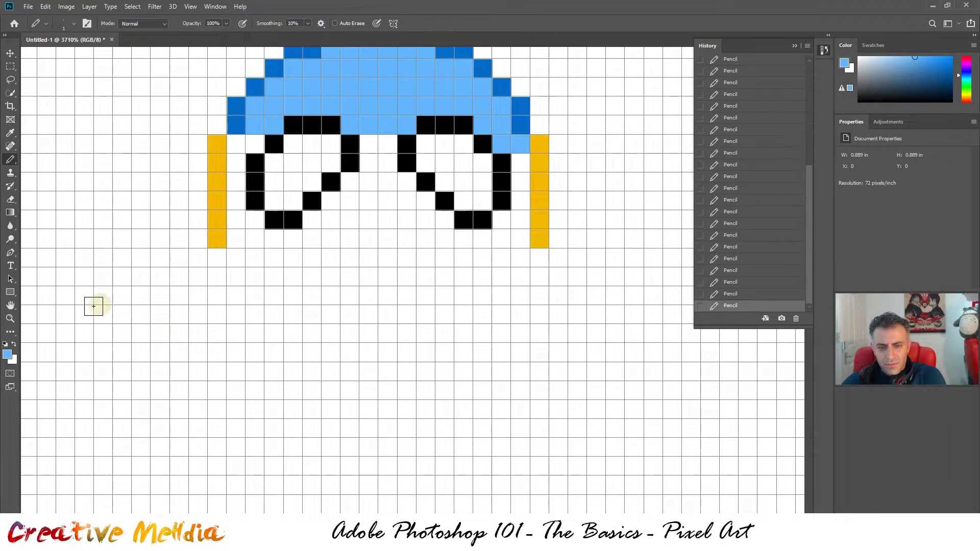
{"action": "left_click", "coordinate": [7, 353]}
{"action": "left_click", "coordinate": [496, 234]}
{"action": "left_click", "coordinate": [431, 120]}
{"action": "left_click", "coordinate": [586, 119]}
{"action": "mouse_move", "coordinate": [235, 144]}
{"action": "left_mouse_down"}
{"action": "mouse_move", "coordinate": [231, 192]}
{"action": "mouse_move", "coordinate": [332, 231]}
{"action": "mouse_move", "coordinate": [400, 188]}
{"action": "mouse_move", "coordinate": [444, 218]}
{"action": "mouse_move", "coordinate": [516, 205]}
{"action": "mouse_move", "coordinate": [520, 158]}
{"action": "left_mouse_up"}
Outline the open mouth in black pixels
{"action": "scroll", "coordinate": [322, 319], "scroll_direction": "up", "scroll_amount": 2}
{"action": "key", "text": "d"}
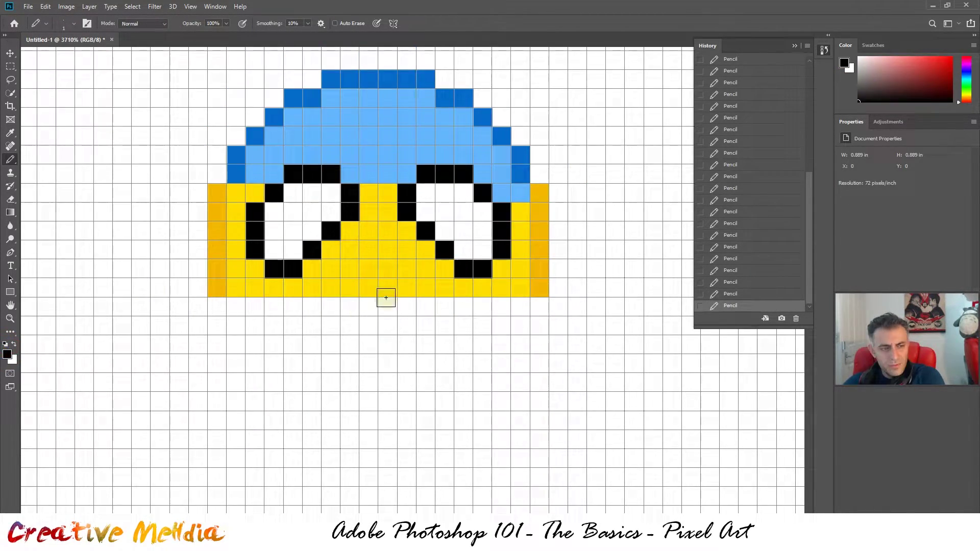
{"action": "left_click", "coordinate": [388, 269]}
{"action": "left_click", "coordinate": [369, 269]}
{"action": "left_click_drag", "start_coordinate": [404, 293], "coordinate": [407, 337]}
{"action": "left_click_drag", "start_coordinate": [350, 288], "coordinate": [367, 361]}
Paint the inside of the mouth red for the tongue
{"action": "left_click", "coordinate": [8, 354]}
{"action": "left_click", "coordinate": [458, 164]}
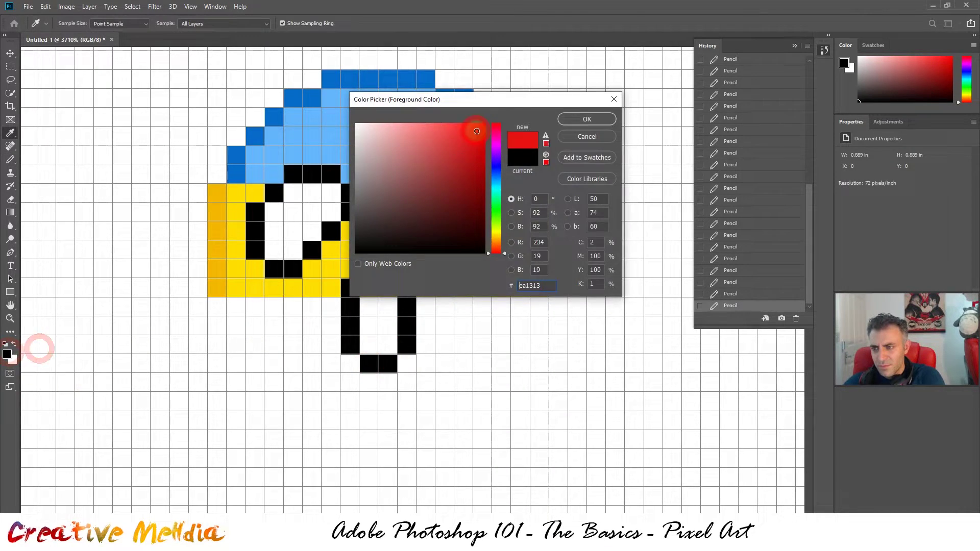
{"action": "left_click", "coordinate": [580, 116]}
{"action": "mouse_move", "coordinate": [388, 287]}
{"action": "left_mouse_down"}
{"action": "mouse_move", "coordinate": [366, 298]}
{"action": "mouse_move", "coordinate": [378, 345]}
{"action": "left_mouse_up"}
Shift the sampled face yellow to orange and repaint both cheek columns orange
{"action": "left_click", "coordinate": [10, 133]}
{"action": "left_click", "coordinate": [224, 240]}
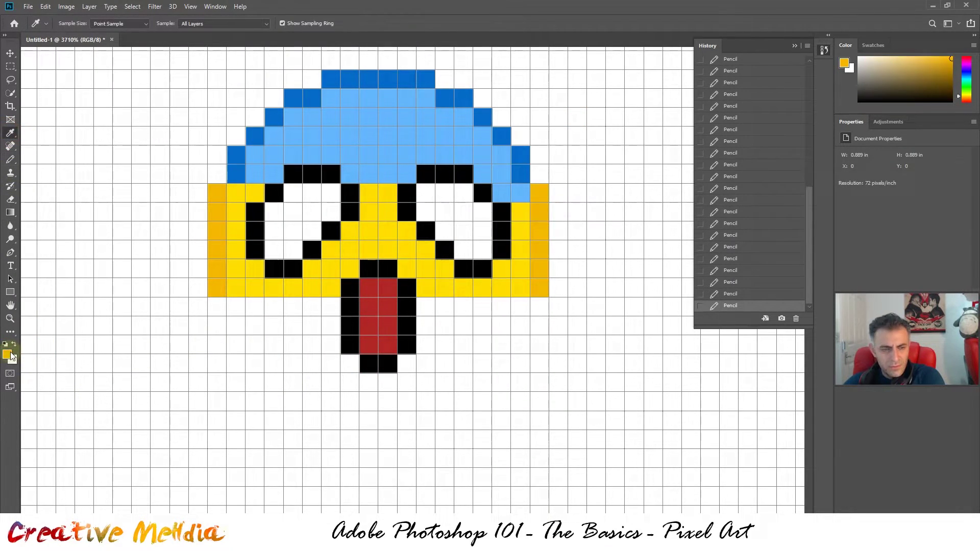
{"action": "left_click", "coordinate": [7, 354]}
{"action": "left_click", "coordinate": [498, 241]}
{"action": "key", "text": "Return"}
{"action": "key", "text": "b"}
{"action": "mouse_move", "coordinate": [515, 304]}
{"action": "left_mouse_down"}
{"action": "mouse_move", "coordinate": [503, 313]}
{"action": "mouse_move", "coordinate": [482, 306]}
{"action": "left_mouse_up"}
{"action": "left_click", "coordinate": [9, 354]}
{"action": "left_click", "coordinate": [588, 115]}
{"action": "mouse_move", "coordinate": [539, 193]}
{"action": "left_mouse_down"}
{"action": "mouse_move", "coordinate": [542, 291]}
{"action": "mouse_move", "coordinate": [521, 334]}
{"action": "left_mouse_up"}
{"action": "left_click_drag", "start_coordinate": [217, 193], "coordinate": [217, 288]}
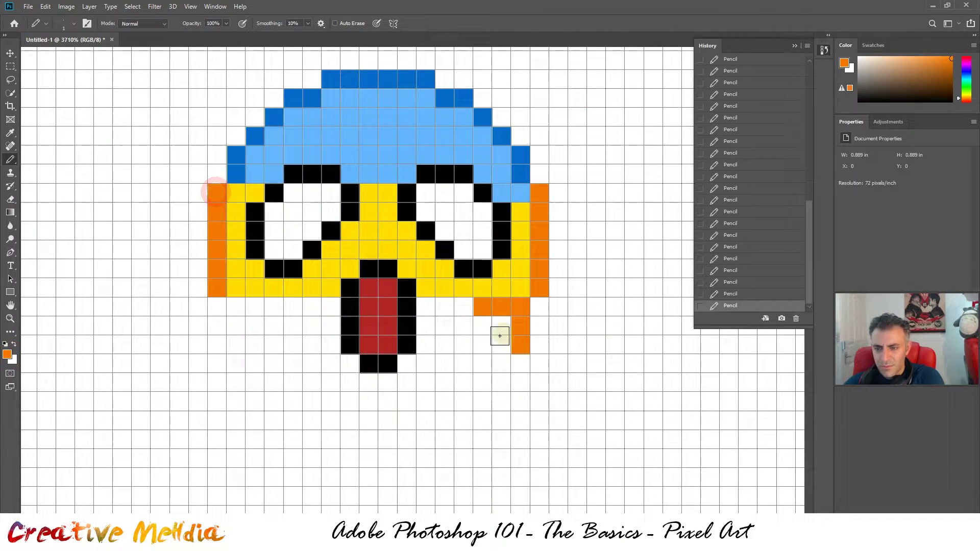
Add orange drips below the cheeks and mouth, then sample the face yellow
{"action": "mouse_move", "coordinate": [243, 325]}
{"action": "left_mouse_down"}
{"action": "mouse_move", "coordinate": [274, 403]}
{"action": "mouse_move", "coordinate": [422, 376]}
{"action": "mouse_move", "coordinate": [425, 401]}
{"action": "left_mouse_up"}
{"action": "left_click_drag", "start_coordinate": [482, 401], "coordinate": [481, 385]}
{"action": "left_click", "coordinate": [500, 364]}
{"action": "left_click", "coordinate": [463, 326]}
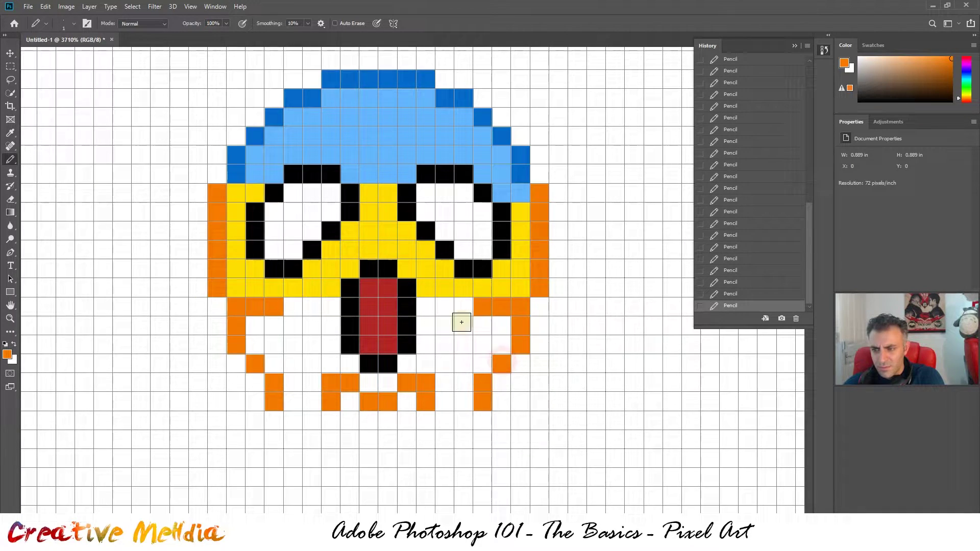
{"action": "left_click", "coordinate": [444, 344]}
{"action": "left_click", "coordinate": [309, 338]}
{"action": "mouse_move", "coordinate": [309, 337]}
{"action": "left_mouse_down"}
{"action": "mouse_move", "coordinate": [283, 364]}
{"action": "mouse_move", "coordinate": [329, 304]}
{"action": "mouse_move", "coordinate": [331, 349]}
{"action": "mouse_move", "coordinate": [296, 403]}
{"action": "mouse_move", "coordinate": [375, 384]}
{"action": "mouse_move", "coordinate": [444, 337]}
{"action": "mouse_move", "coordinate": [463, 350]}
{"action": "mouse_move", "coordinate": [450, 397]}
{"action": "left_mouse_up"}
{"action": "left_click", "coordinate": [243, 271], "text": "alt"}
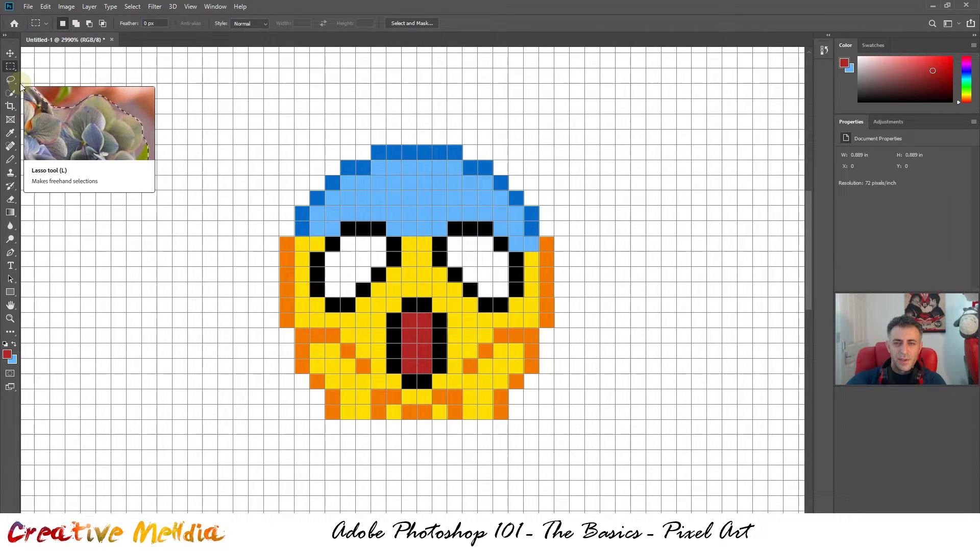
Sample the face yellow and mouth red, check the background colour, and swap colours
{"action": "left_click", "coordinate": [14, 133]}
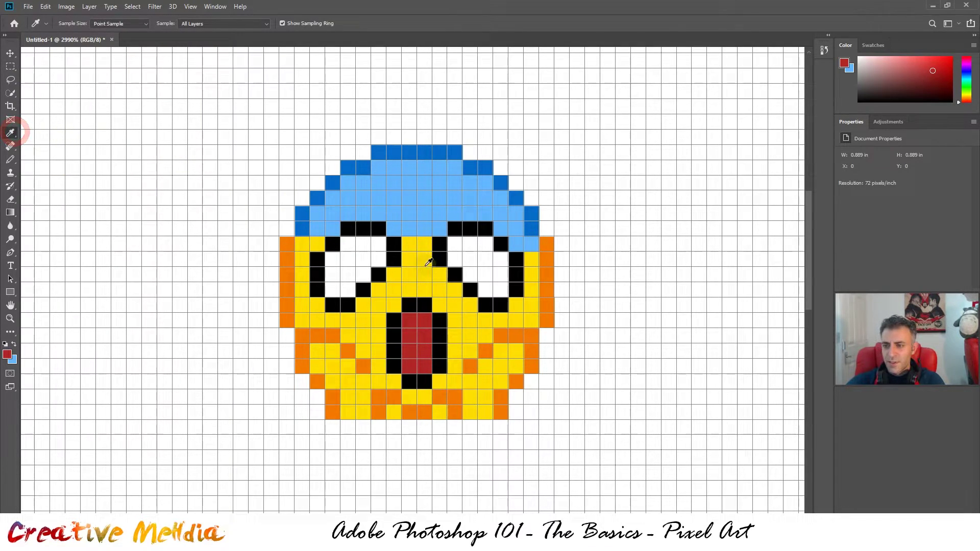
{"action": "left_click", "coordinate": [477, 301]}
{"action": "left_click", "coordinate": [413, 288]}
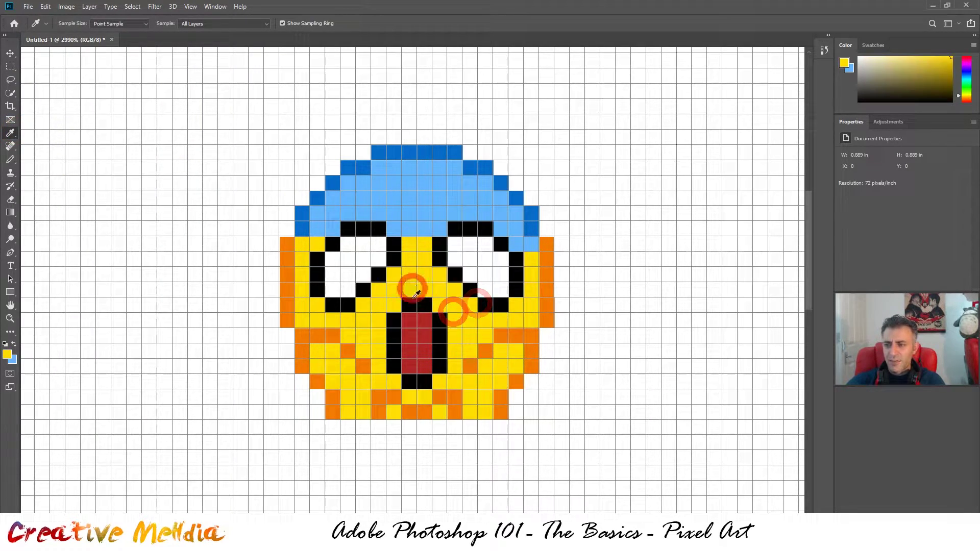
{"action": "left_click", "coordinate": [426, 324]}
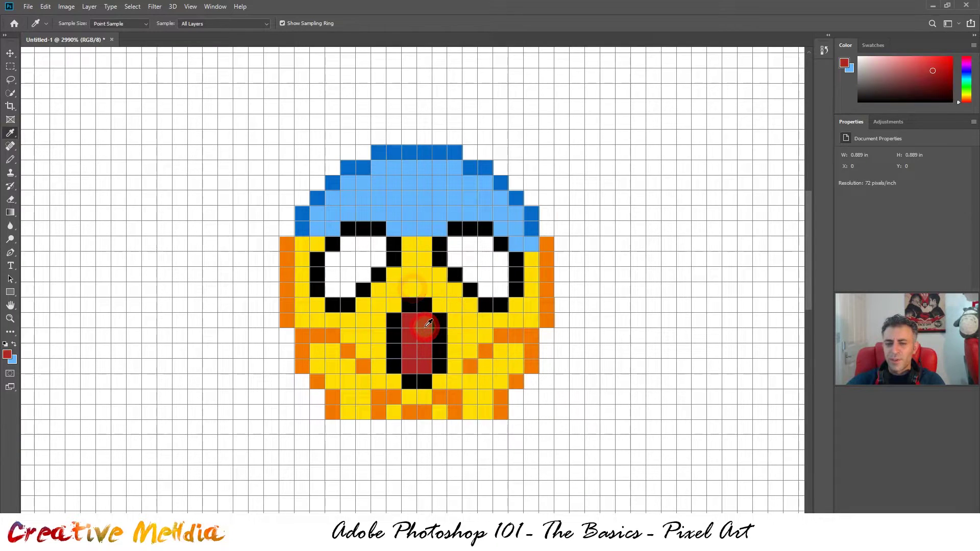
{"action": "left_click", "coordinate": [15, 359]}
{"action": "left_click", "coordinate": [590, 137]}
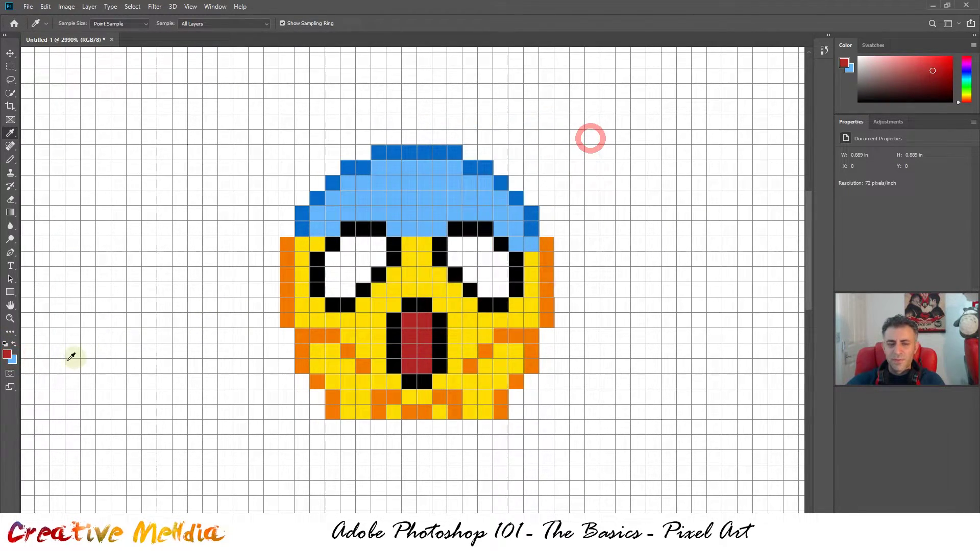
{"action": "left_click", "coordinate": [14, 343]}
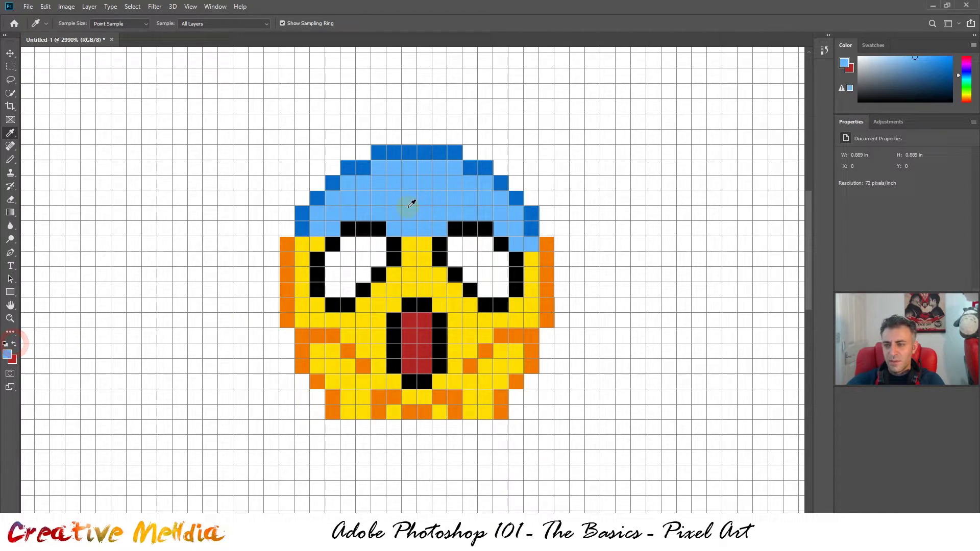
Sample yellow and the hat's light blue so yellow is foreground, light blue background
{"action": "left_click", "coordinate": [423, 269]}
{"action": "left_click", "coordinate": [12, 359]}
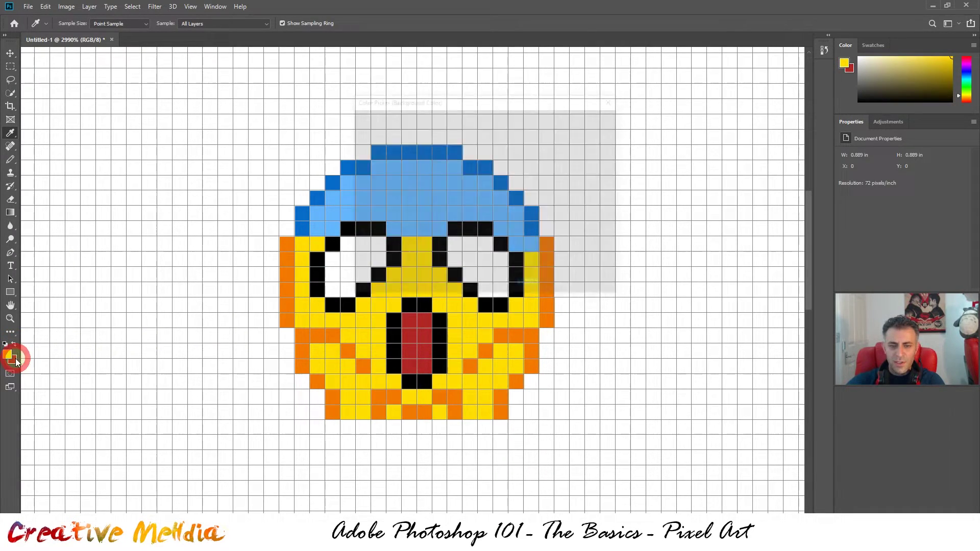
{"action": "left_click", "coordinate": [587, 138]}
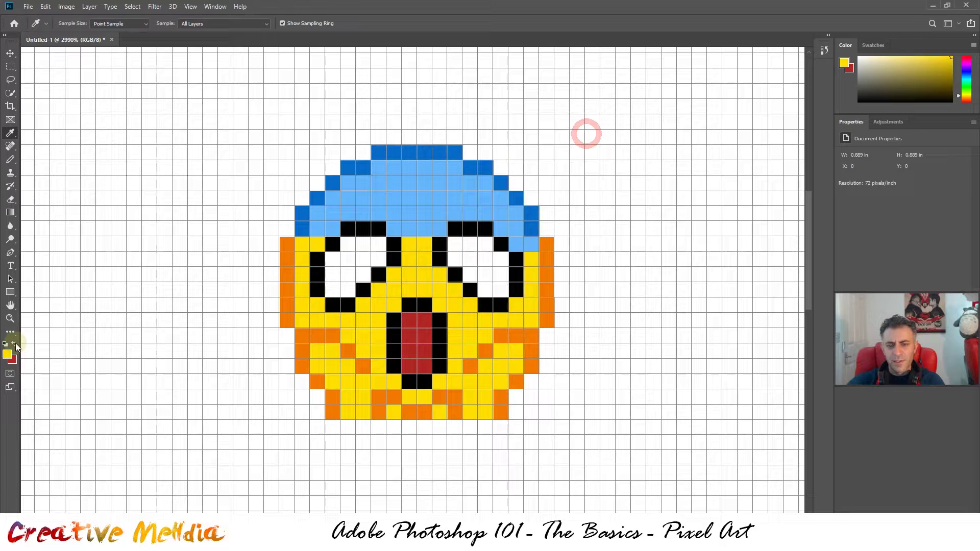
{"action": "left_click", "coordinate": [14, 344]}
{"action": "left_click", "coordinate": [417, 220]}
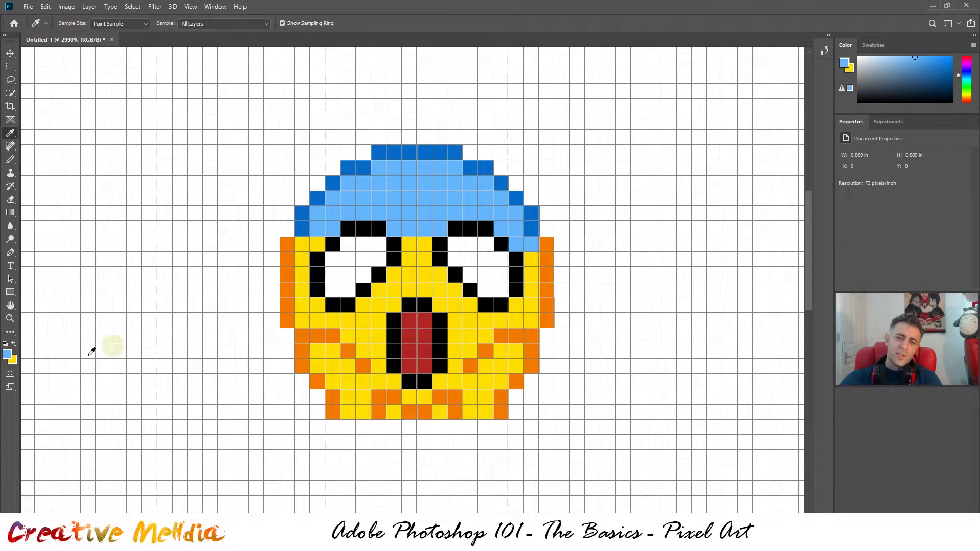
{"action": "left_click", "coordinate": [15, 344]}
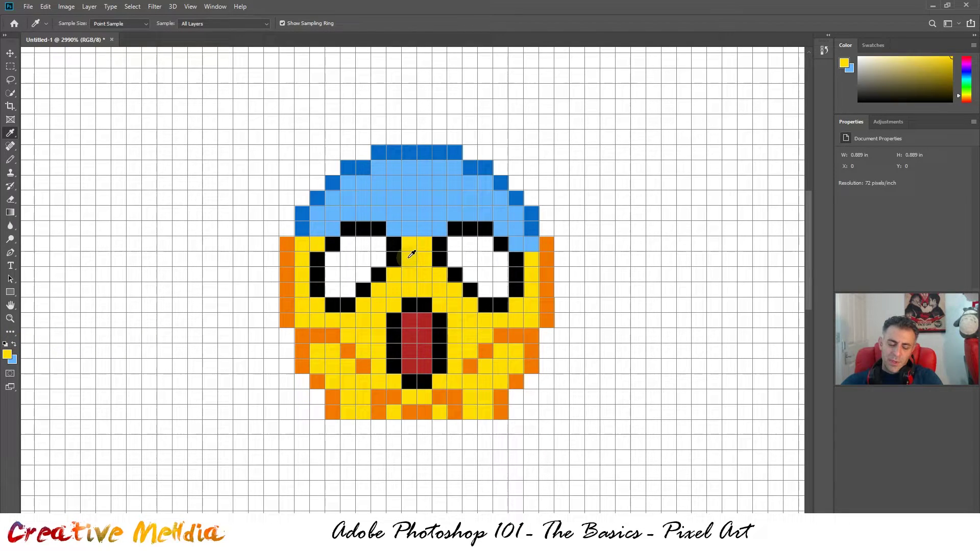
Zoom in and out around the emoji, briefly opening the Edit menu without choosing anything
{"action": "scroll", "coordinate": [442, 251], "scroll_direction": "down", "scroll_amount": 4, "text": "alt"}
{"action": "scroll", "coordinate": [504, 256], "scroll_direction": "up", "scroll_amount": 3, "text": "alt"}
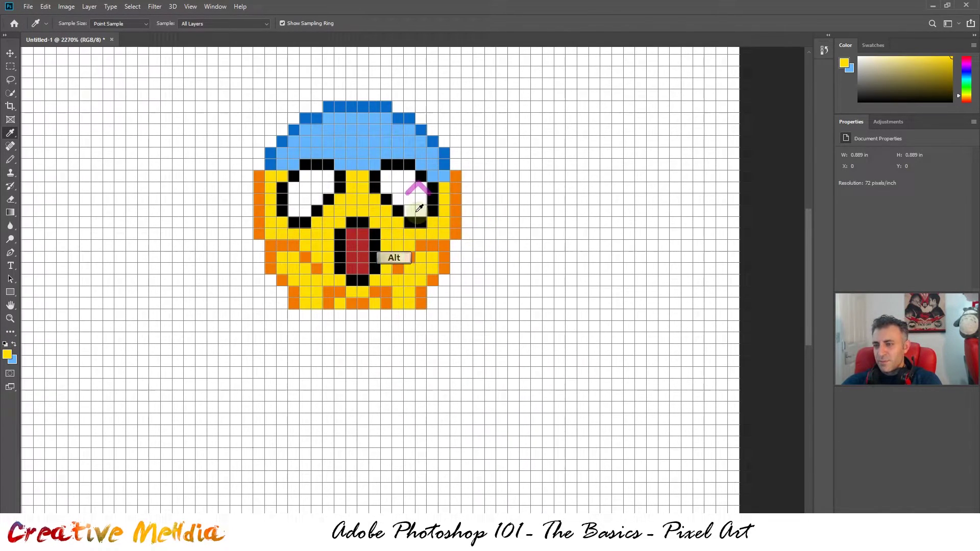
{"action": "left_click", "coordinate": [46, 6]}
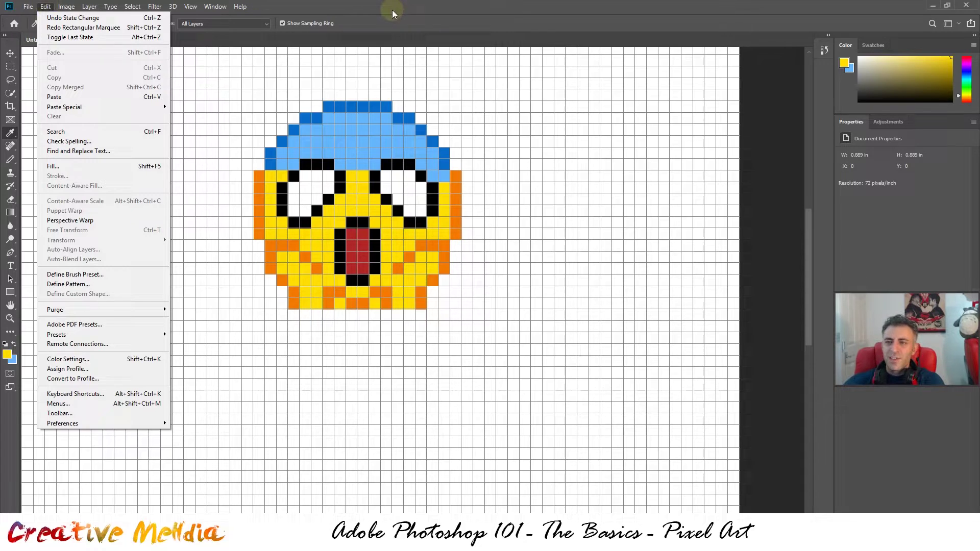
{"action": "left_click", "coordinate": [378, 8]}
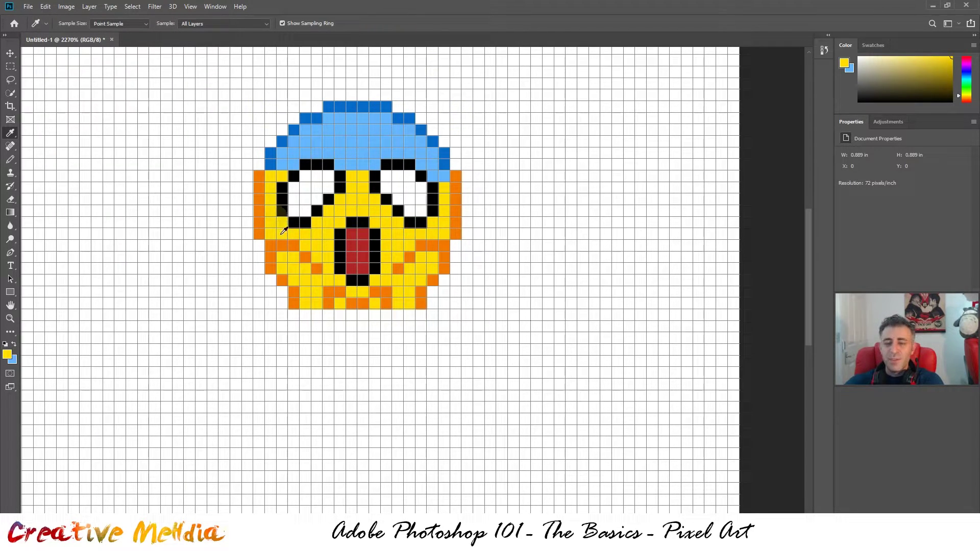
{"action": "scroll", "coordinate": [499, 240], "scroll_direction": "down", "scroll_amount": 2}
{"action": "scroll", "coordinate": [518, 107], "scroll_direction": "down", "scroll_amount": 1}
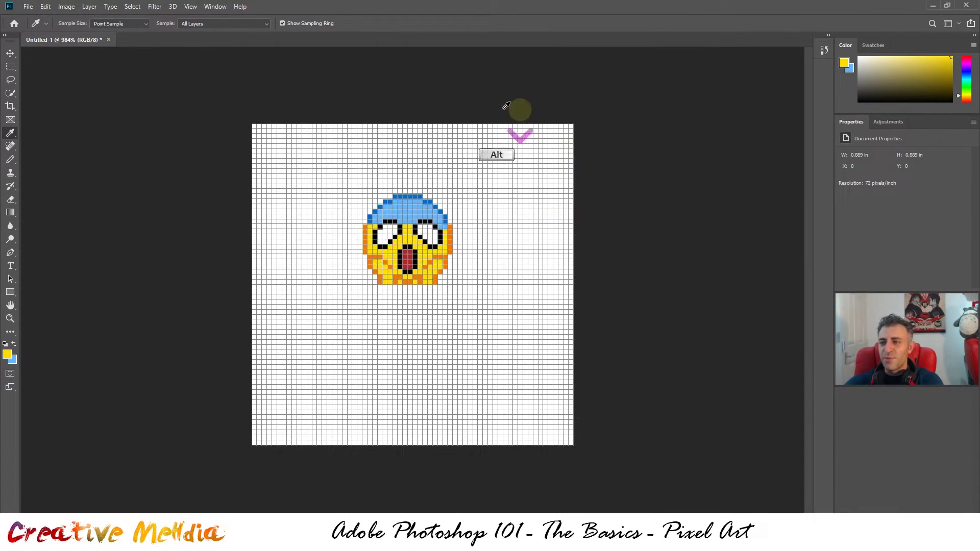
{"action": "scroll", "coordinate": [483, 164], "scroll_direction": "up", "scroll_amount": 4}
{"action": "scroll", "coordinate": [443, 178], "scroll_direction": "up", "scroll_amount": 2}
{"action": "scroll", "coordinate": [442, 245], "scroll_direction": "down", "scroll_amount": 1}
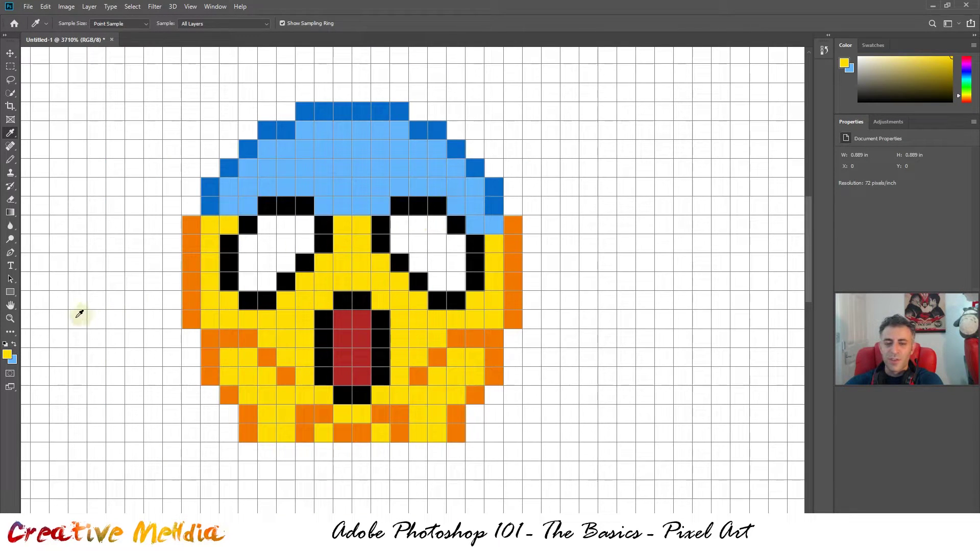
Show the emoji at 100% actual size, then zoom in once to 200%
{"action": "double_click", "coordinate": [11, 319]}
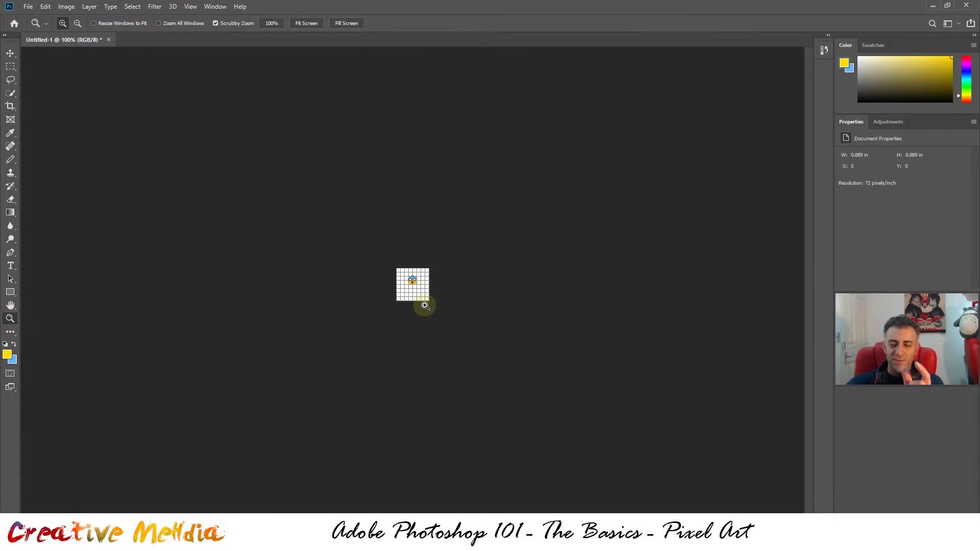
{"action": "left_click", "coordinate": [412, 280]}
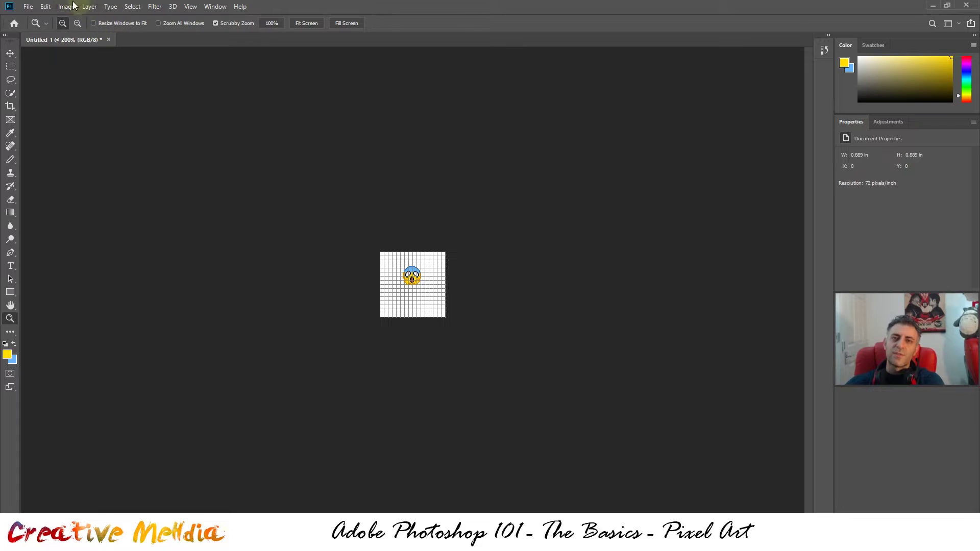
Set General preferences Image Interpolation to Nearest Neighbor (preserve hard edges) and confirm
{"action": "left_click", "coordinate": [49, 6]}
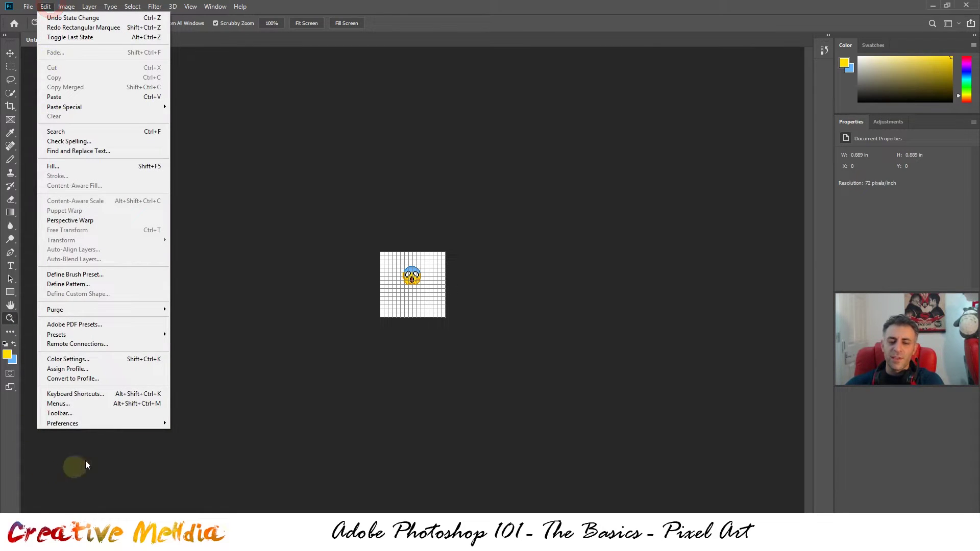
{"action": "left_click", "coordinate": [108, 422]}
{"action": "left_click", "coordinate": [218, 239]}
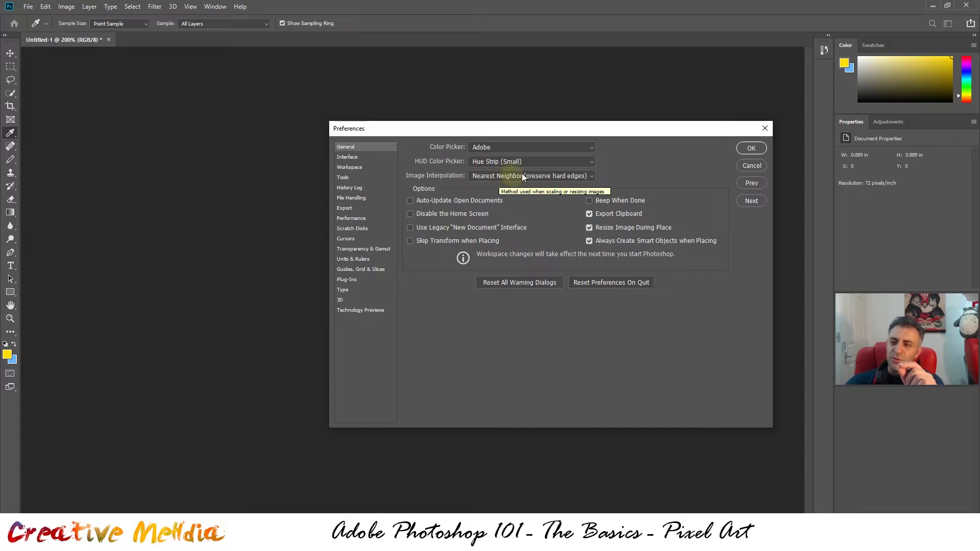
{"action": "left_click", "coordinate": [571, 177]}
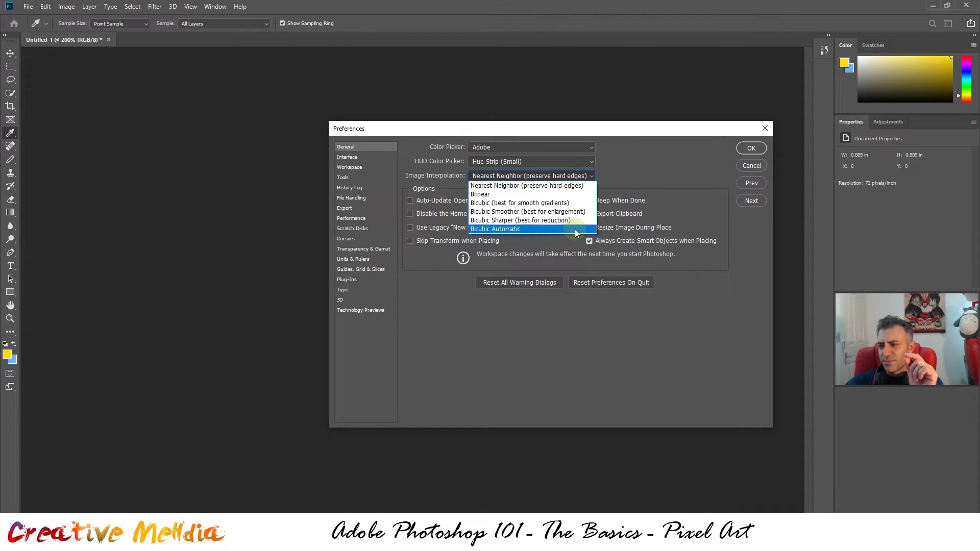
{"action": "left_click", "coordinate": [491, 228]}
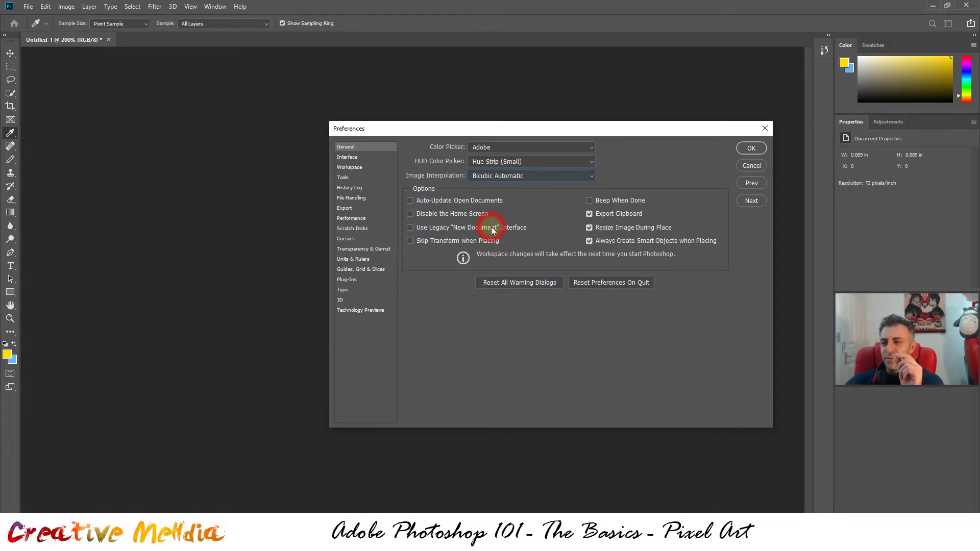
{"action": "left_click", "coordinate": [506, 176]}
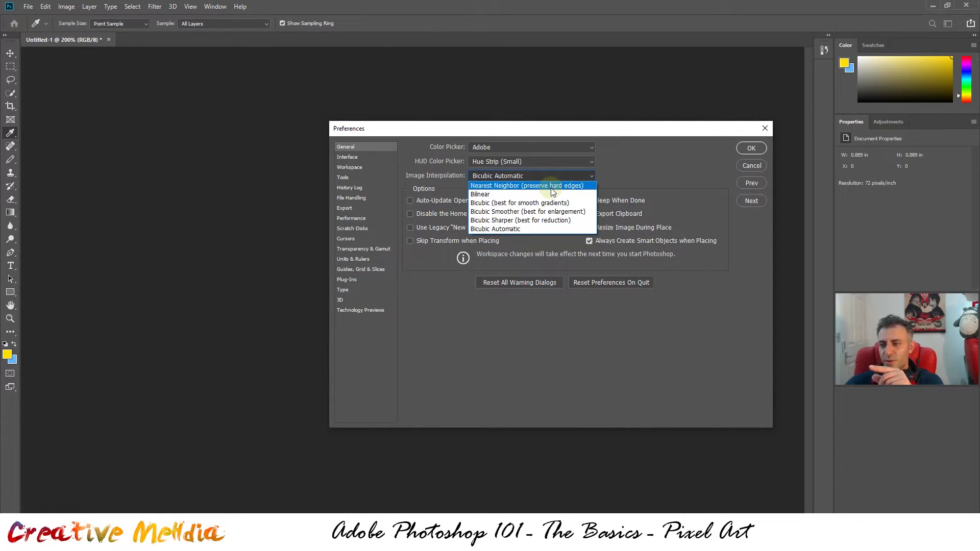
{"action": "left_click", "coordinate": [552, 186]}
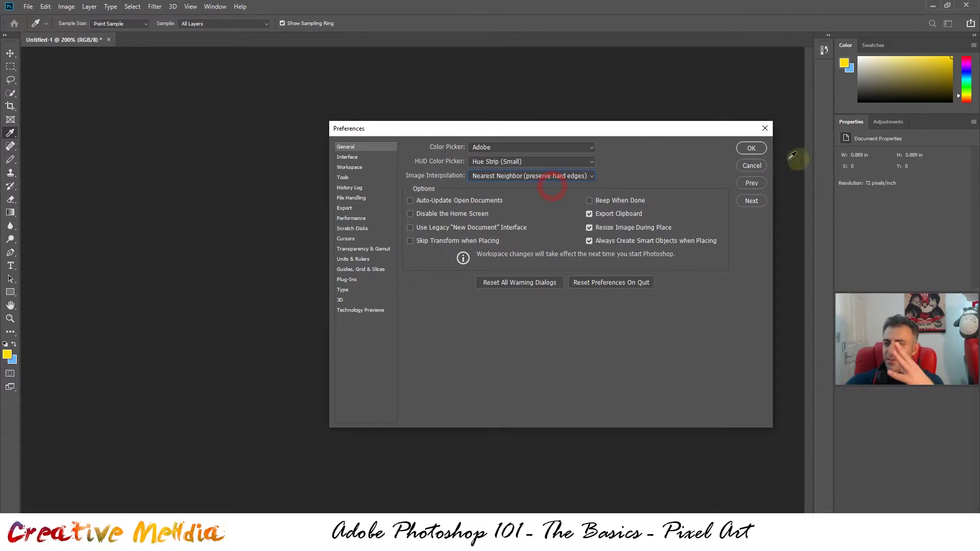
{"action": "left_click", "coordinate": [748, 152]}
{"action": "key", "text": "z"}
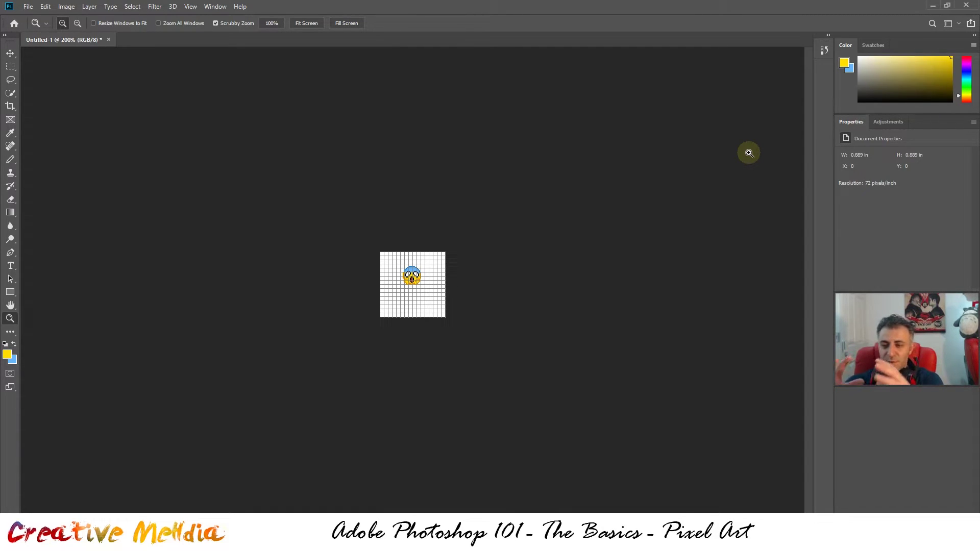
Zoom in and draw a Rectangular Marquee selection tightly around the whole emoji
{"action": "scroll", "coordinate": [405, 262], "scroll_direction": "up", "scroll_amount": 8}
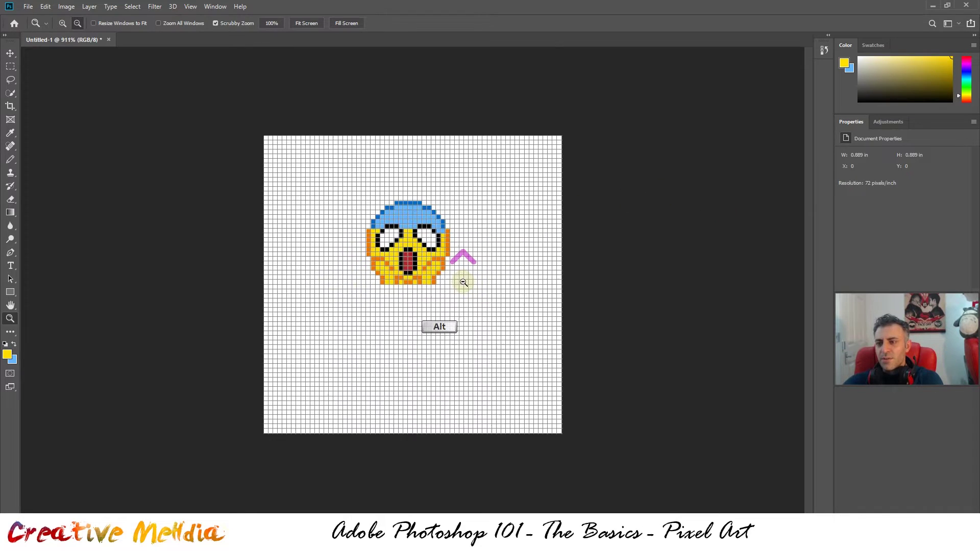
{"action": "scroll", "coordinate": [428, 225], "scroll_direction": "up", "scroll_amount": 4}
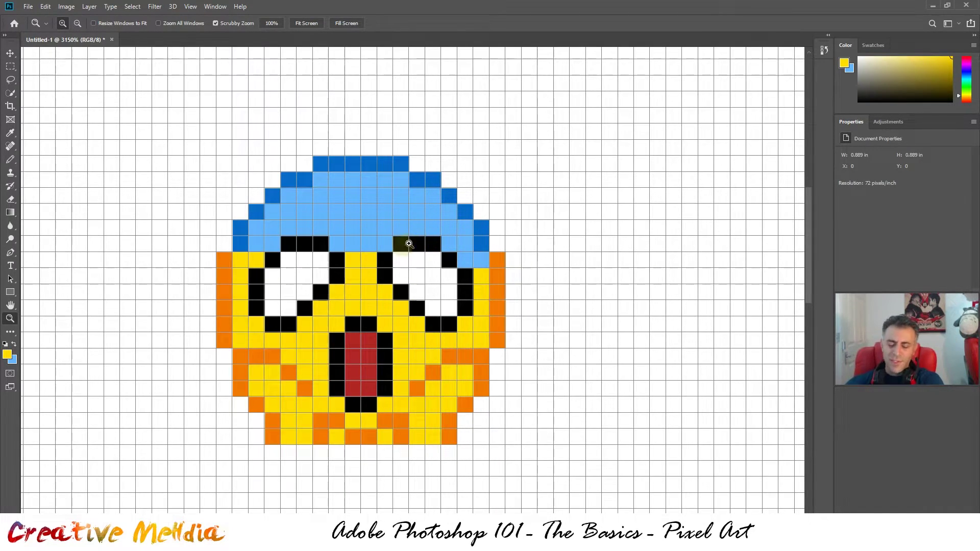
{"action": "scroll", "coordinate": [512, 198], "scroll_direction": "down", "scroll_amount": 5}
{"action": "scroll", "coordinate": [510, 197], "scroll_direction": "up", "scroll_amount": 2}
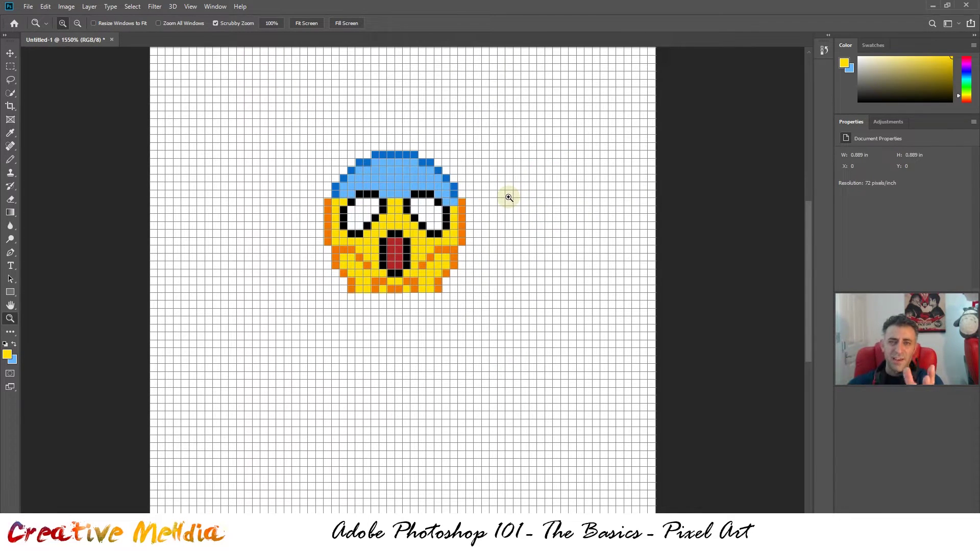
{"action": "scroll", "coordinate": [509, 198], "scroll_direction": "up", "scroll_amount": 1}
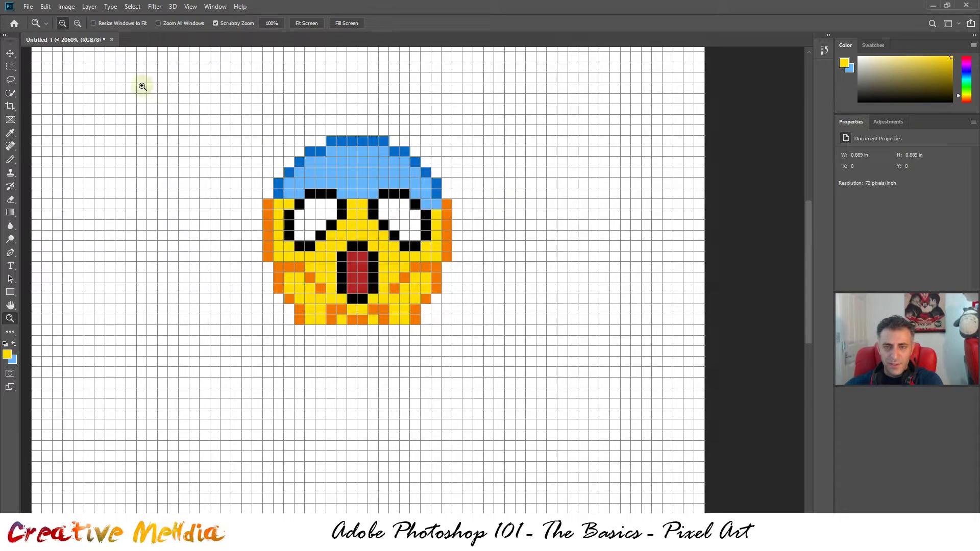
{"action": "left_click_drag", "start_coordinate": [10, 66], "coordinate": [55, 72]}
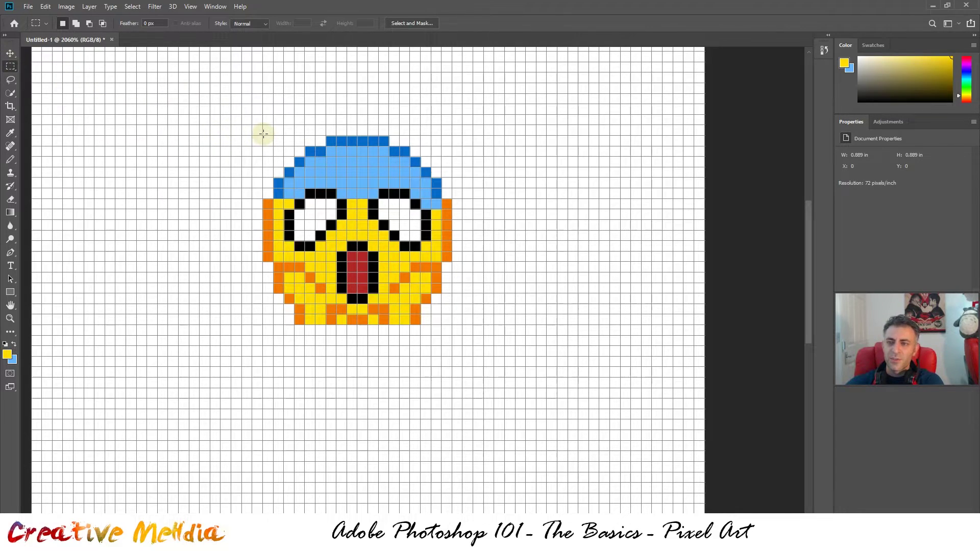
{"action": "left_click_drag", "start_coordinate": [263, 136], "coordinate": [449, 329]}
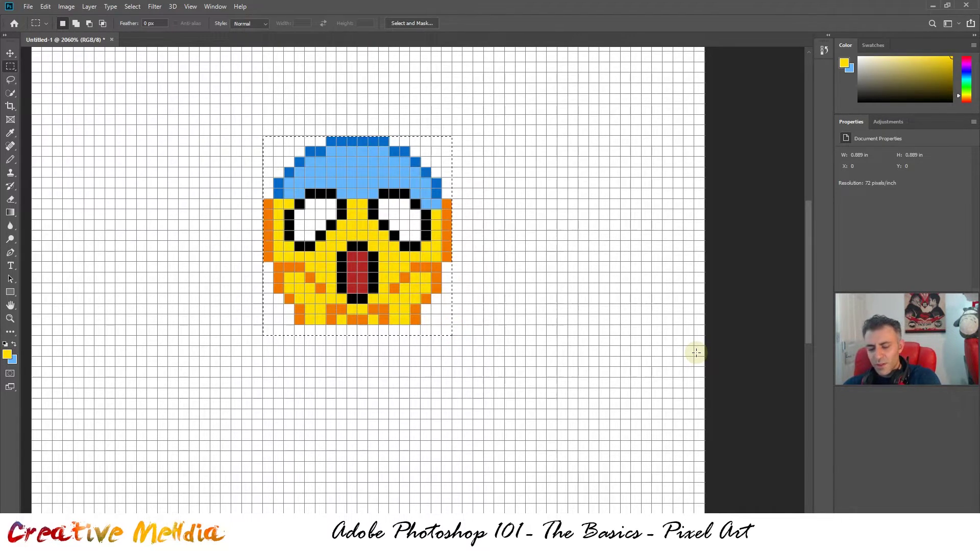
Turn the selection into a square crop box around the emoji and commit it
{"action": "key", "text": "c"}
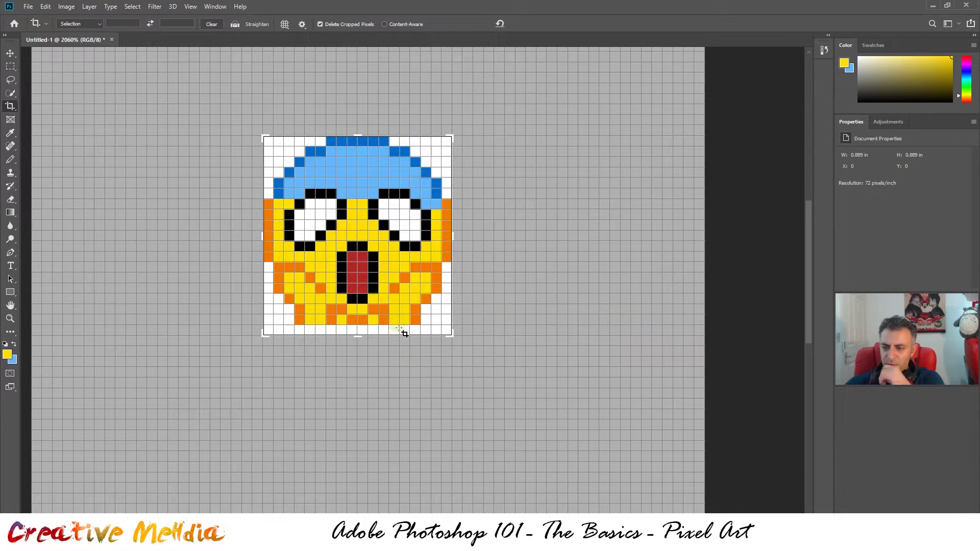
{"action": "left_click_drag", "start_coordinate": [358, 337], "coordinate": [361, 334]}
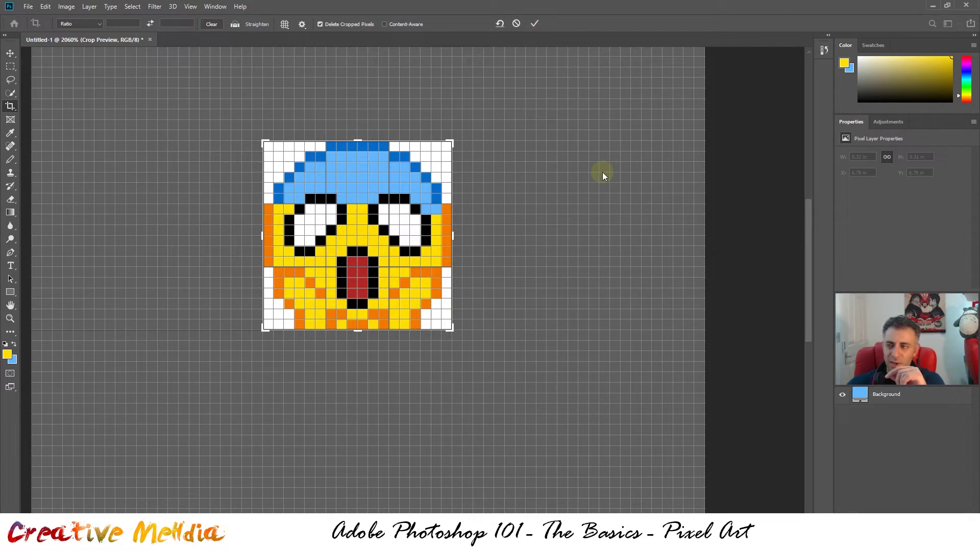
{"action": "key", "text": "ctrl+Return"}
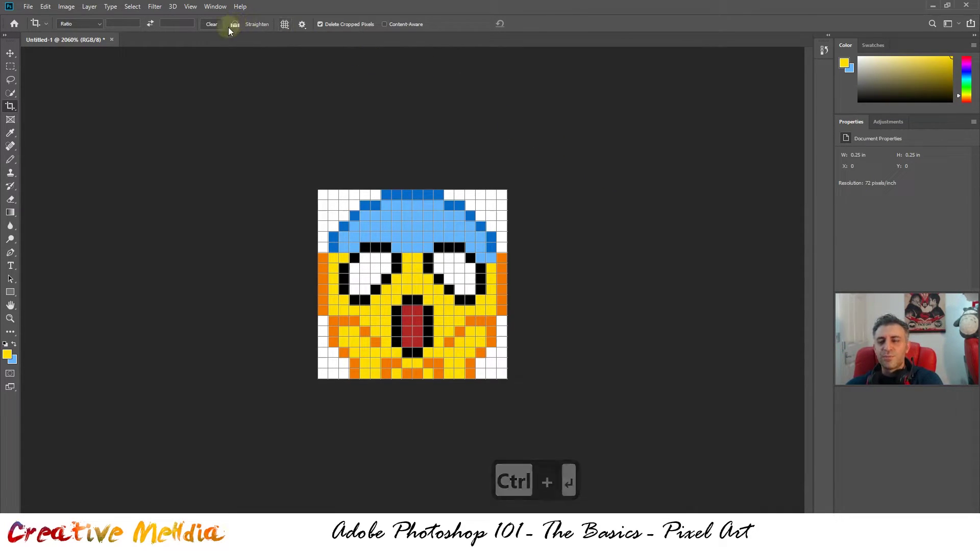
Check Image Size shows 18 × 18 px at 72 ppi and close it unchanged
{"action": "left_click", "coordinate": [70, 10]}
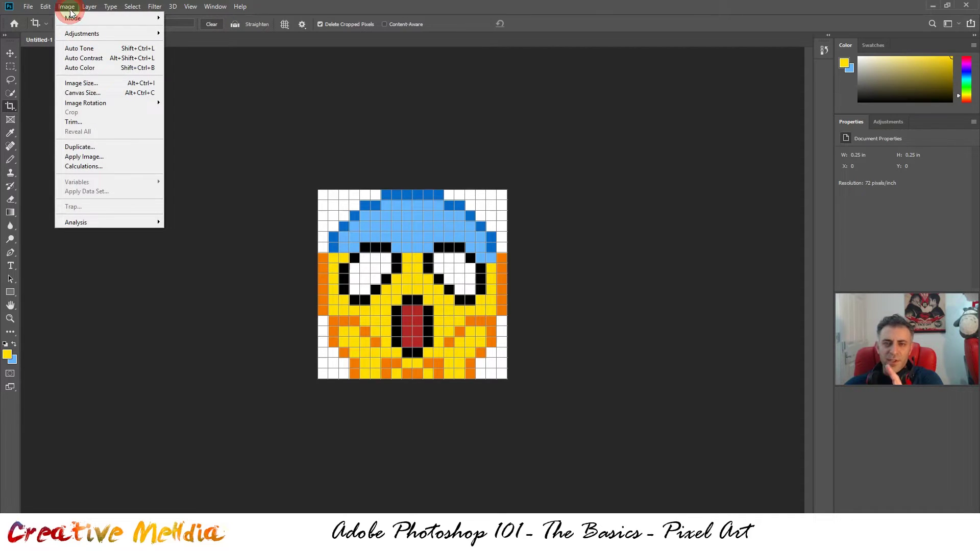
{"action": "left_click", "coordinate": [103, 84]}
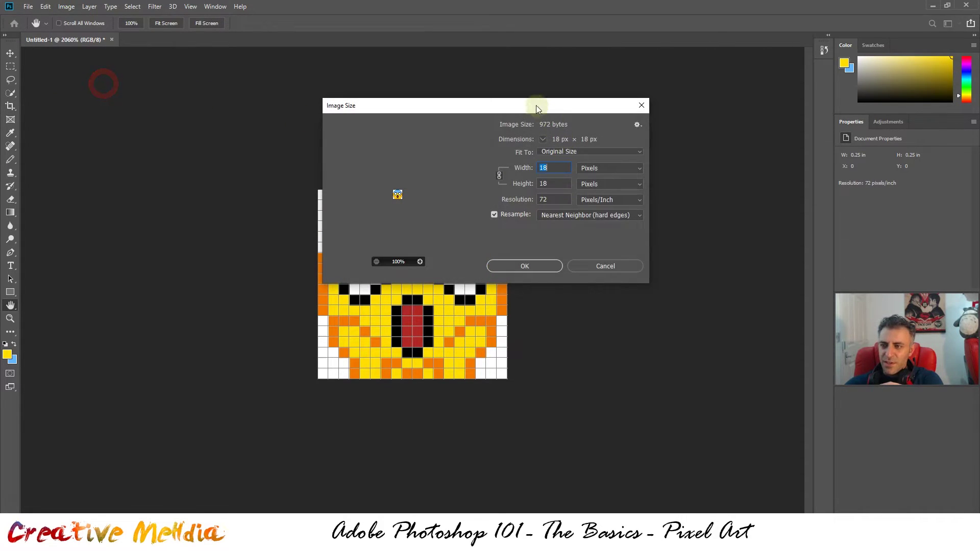
{"action": "left_click_drag", "start_coordinate": [536, 106], "coordinate": [705, 194]}
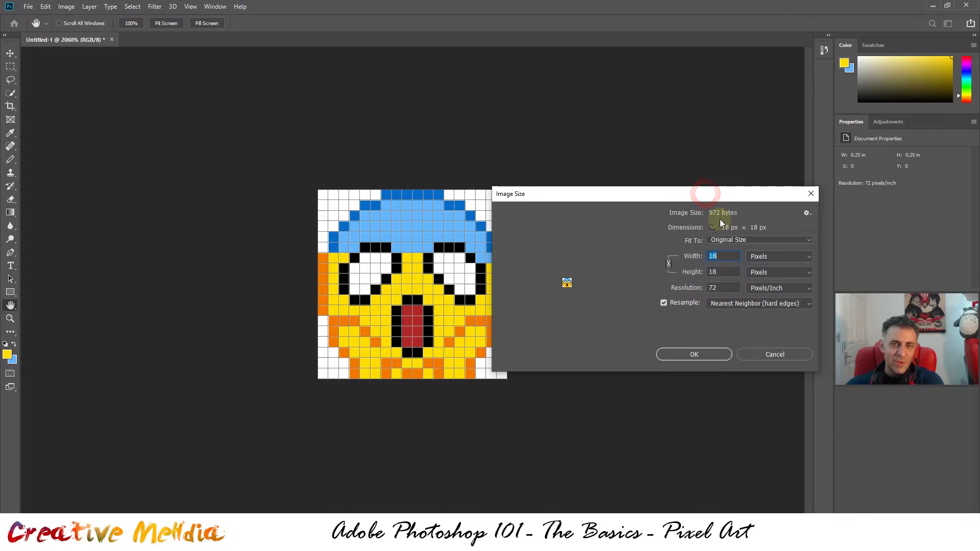
{"action": "left_click", "coordinate": [756, 357]}
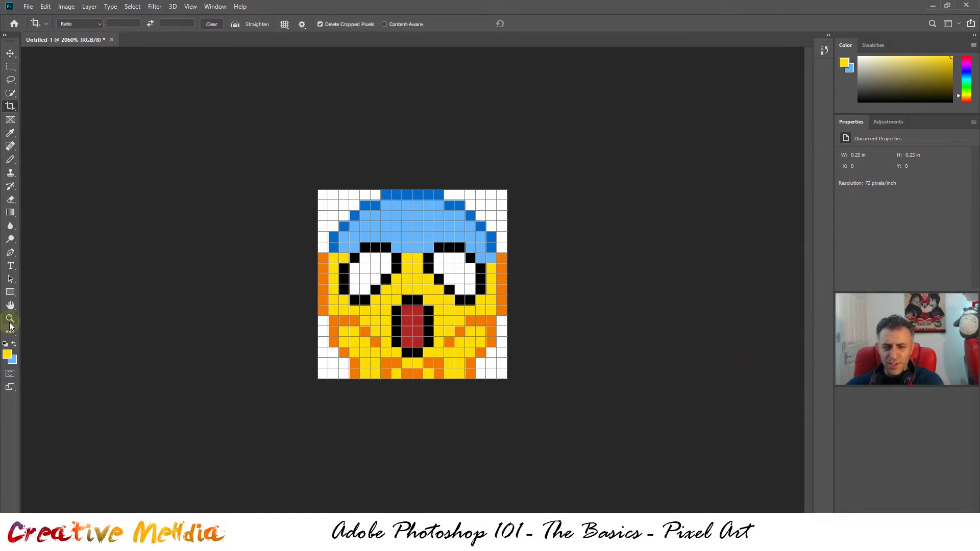
View the emoji at 100%, then zoom in and back out one step
{"action": "double_click", "coordinate": [10, 319]}
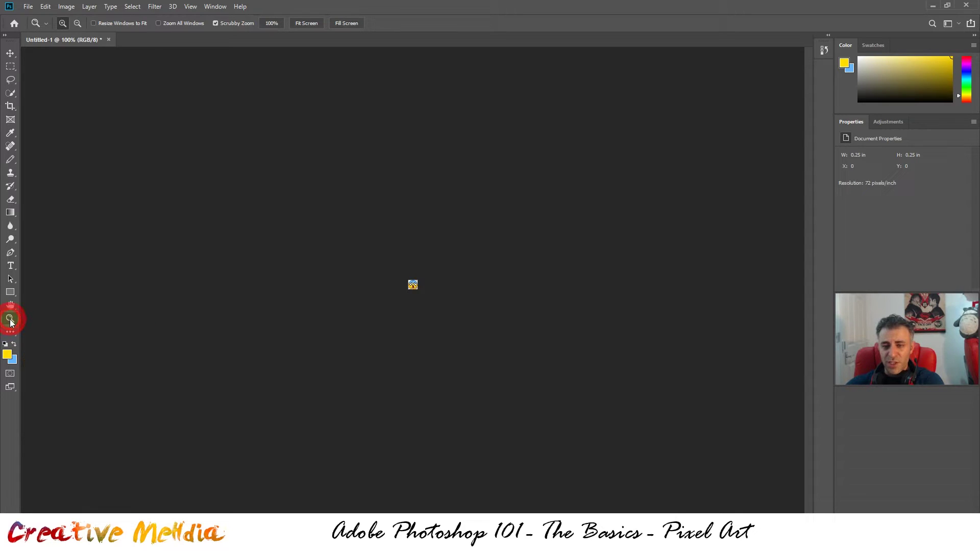
{"action": "left_click", "coordinate": [417, 277]}
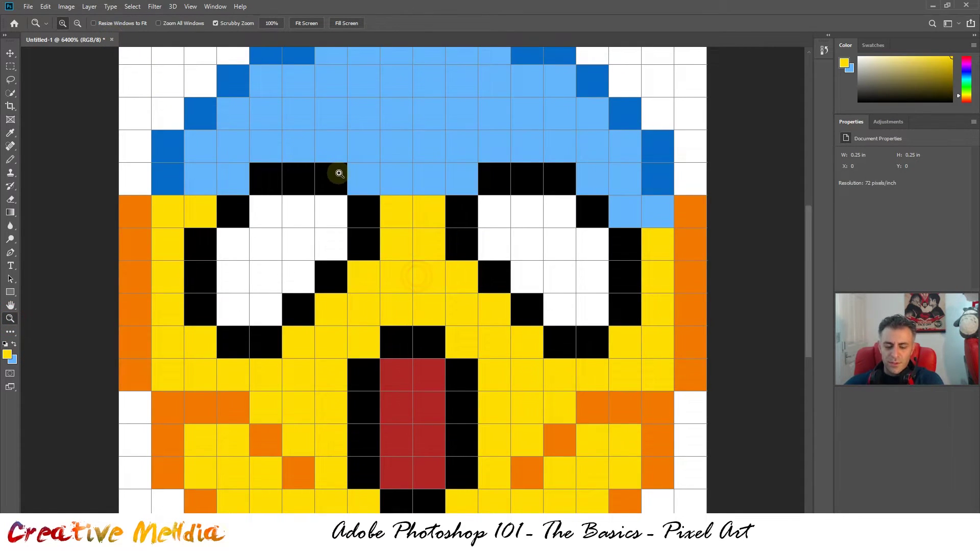
{"action": "left_click", "coordinate": [339, 175], "text": "alt"}
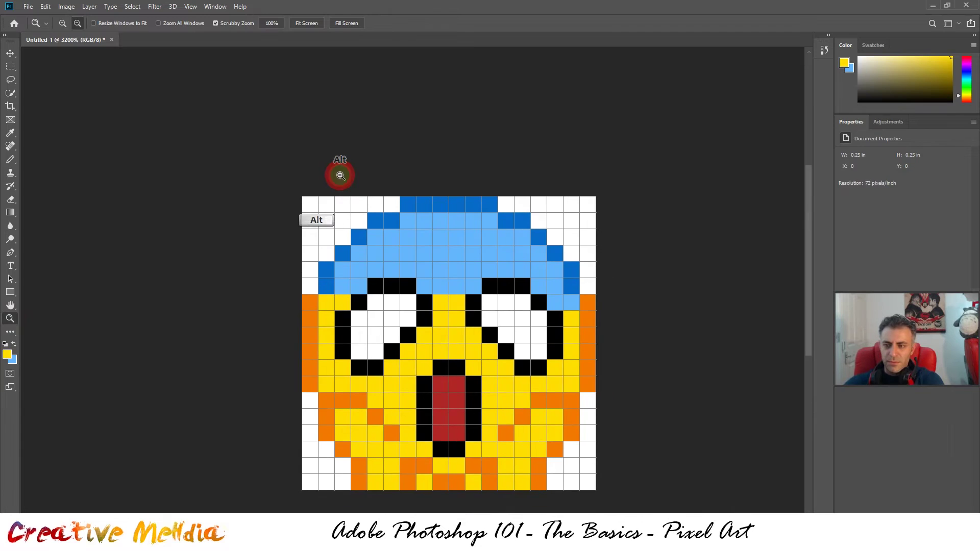
Enlarge the image to 256 px width using Automatic resampling
{"action": "left_click", "coordinate": [67, 6]}
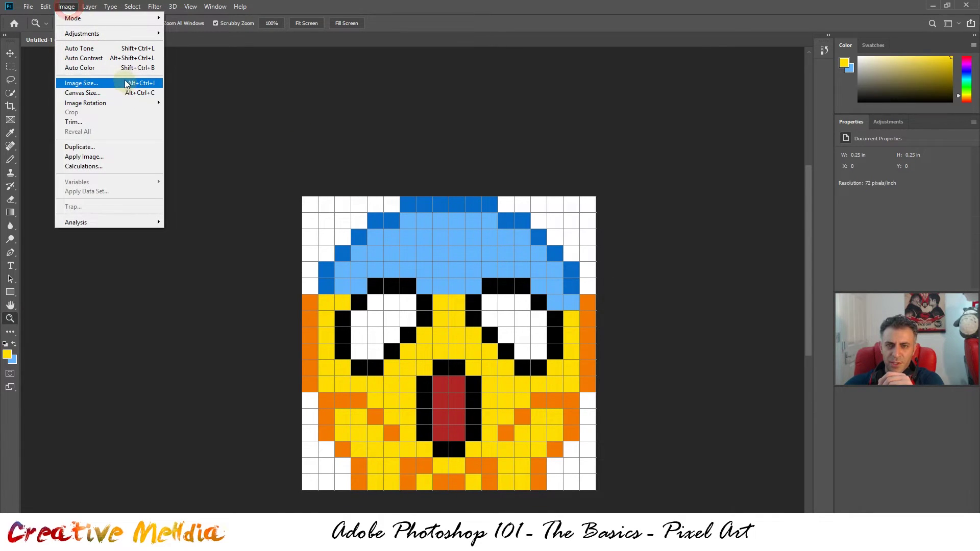
{"action": "left_click", "coordinate": [81, 82]}
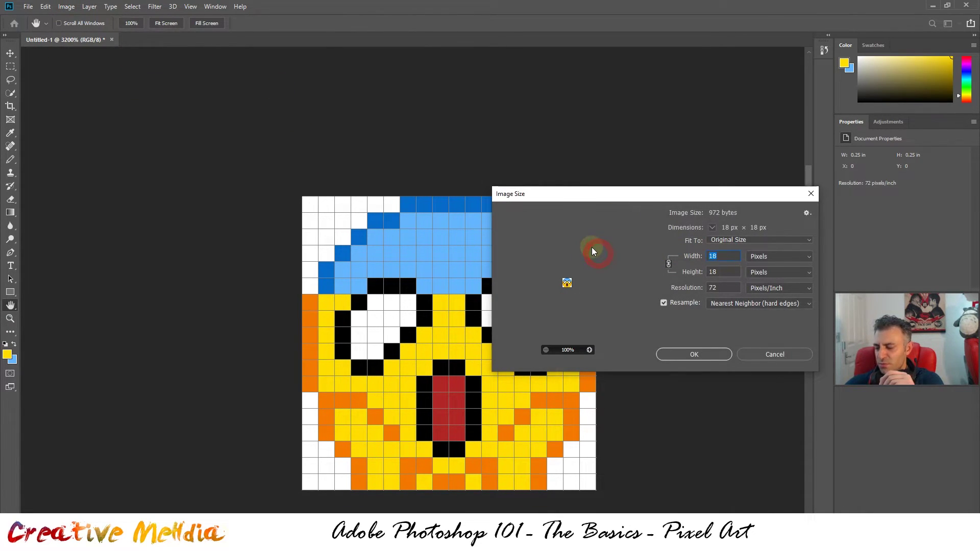
{"action": "type", "text": "256"}
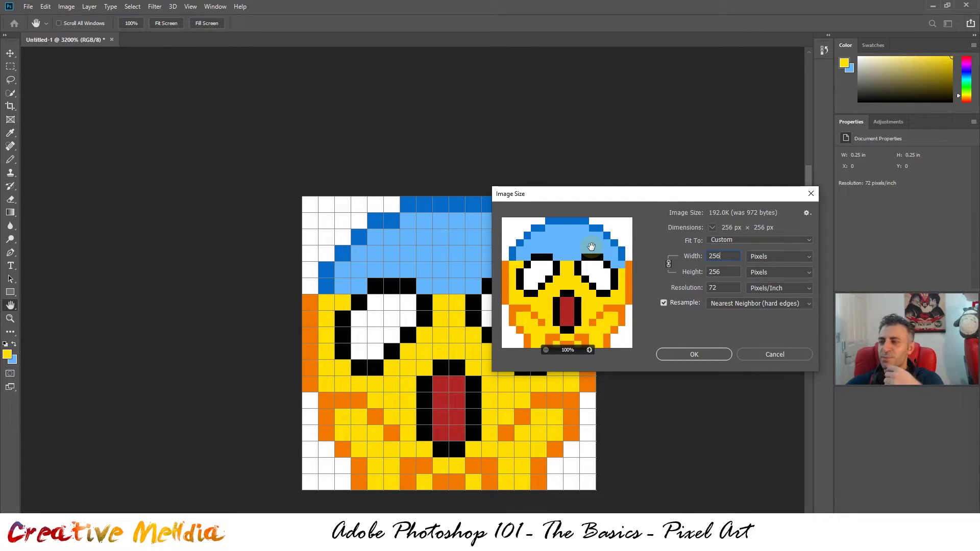
{"action": "left_click", "coordinate": [737, 303]}
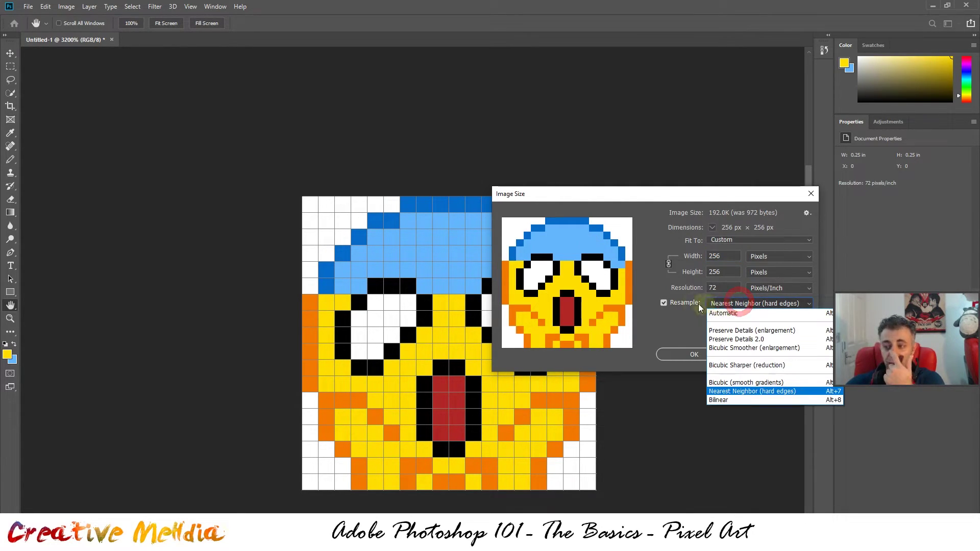
{"action": "left_click", "coordinate": [774, 313]}
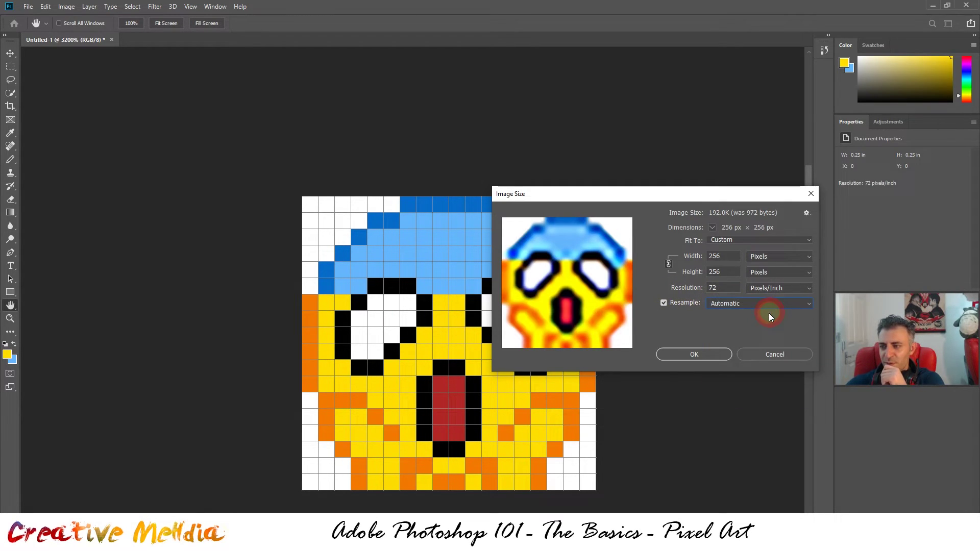
{"action": "left_click", "coordinate": [567, 267]}
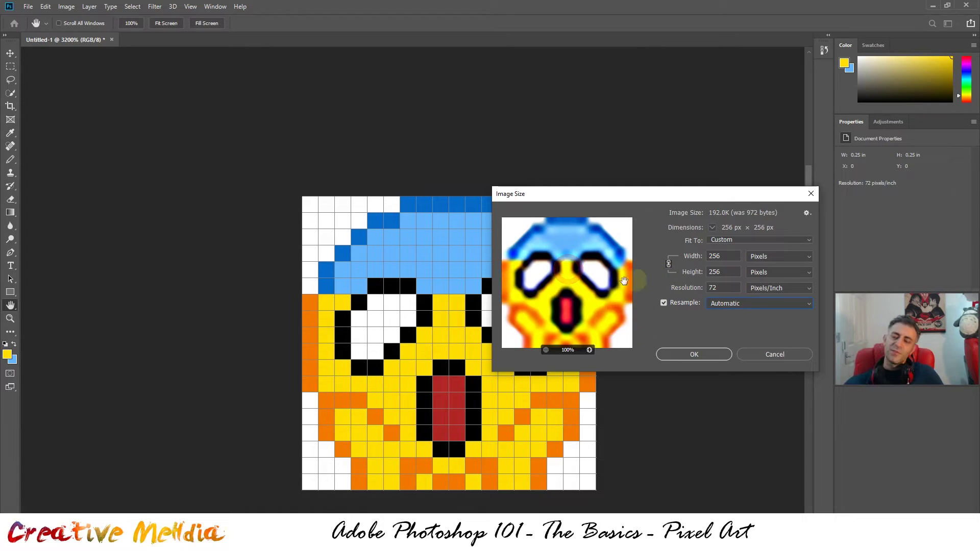
{"action": "left_click", "coordinate": [700, 353]}
Zoom in and pan to inspect the blurry enlarged face
{"action": "key", "text": "z"}
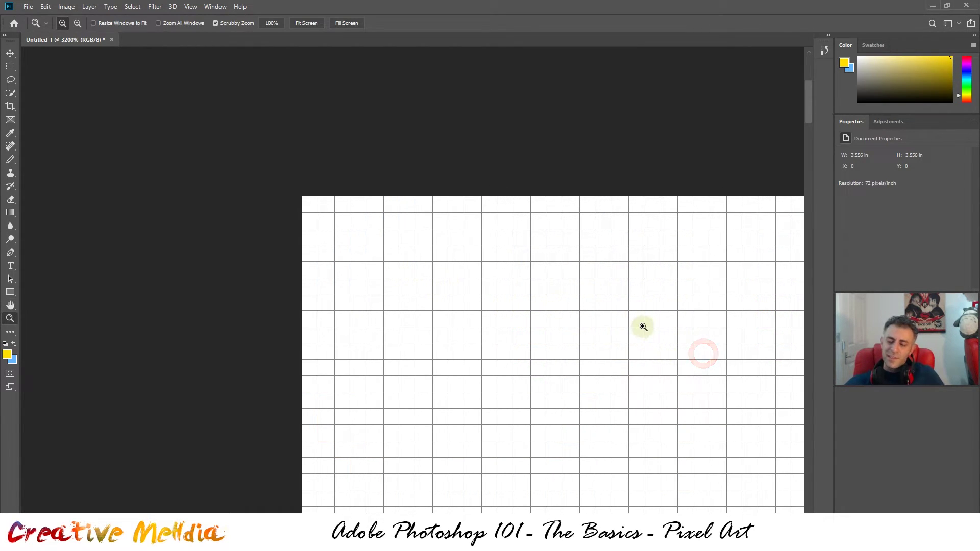
{"action": "left_click", "coordinate": [397, 240]}
{"action": "left_click", "coordinate": [462, 219]}
{"action": "left_click", "coordinate": [682, 345]}
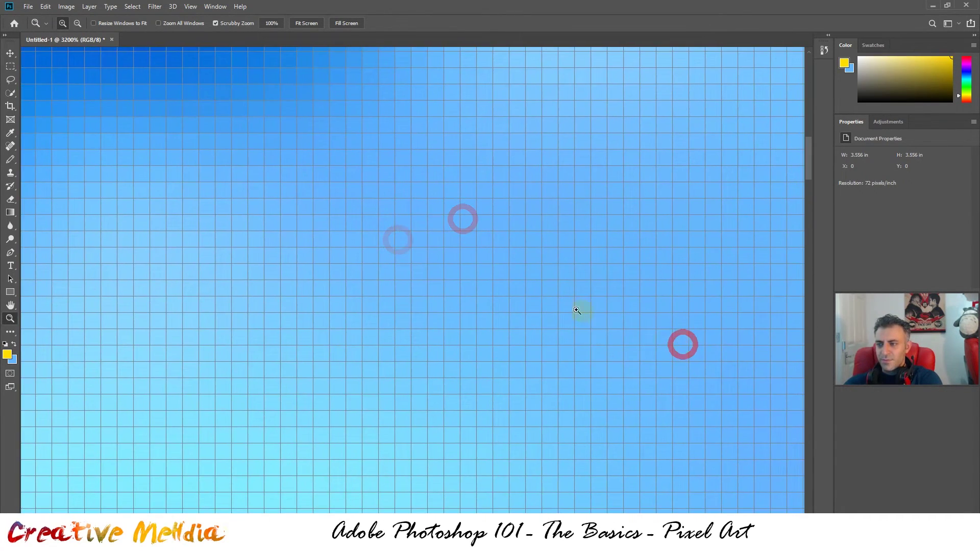
{"action": "left_click", "coordinate": [569, 307], "text": "alt"}
{"action": "left_click_drag", "start_coordinate": [706, 372], "coordinate": [423, 223]}
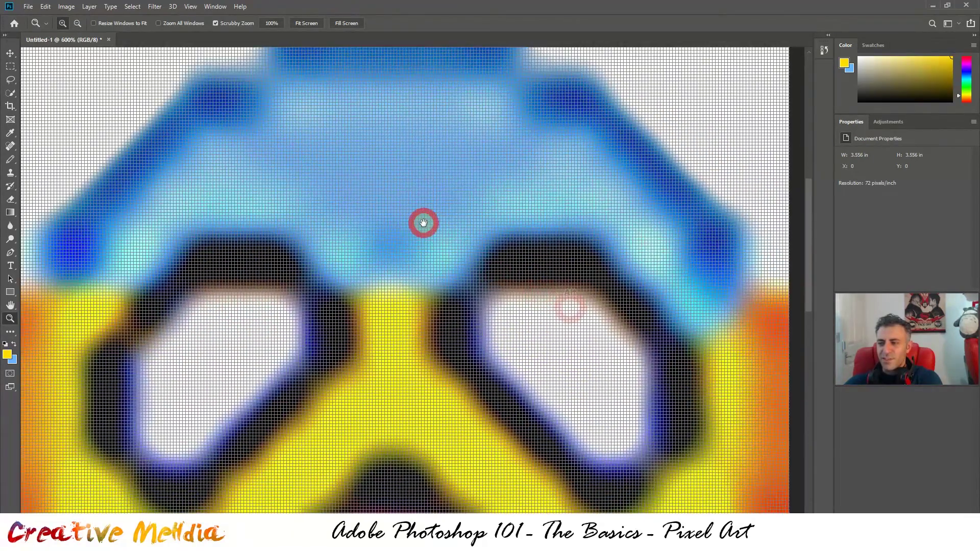
Undo the blurry resize and enlarge to 256 px with Nearest Neighbor (hard edges)
{"action": "key", "text": "ctrl+z"}
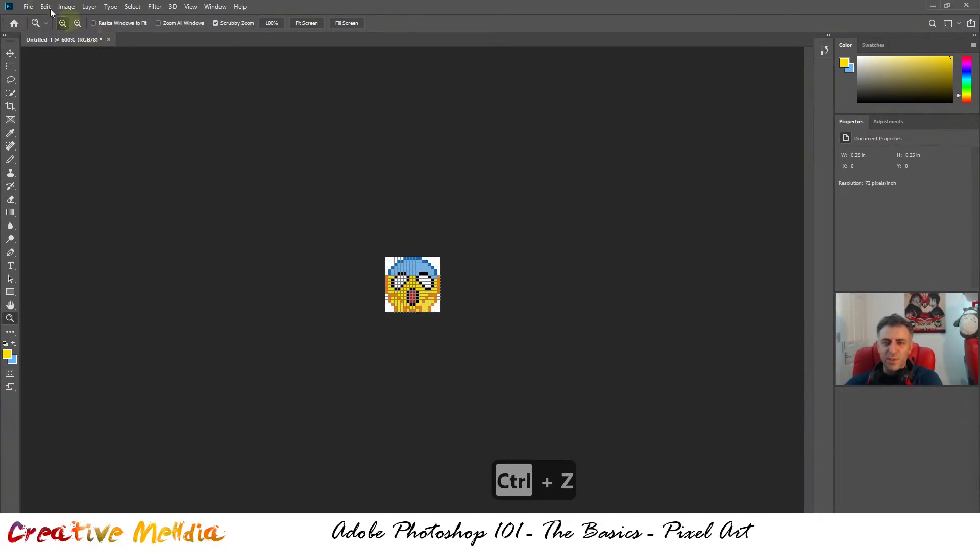
{"action": "left_click", "coordinate": [66, 7]}
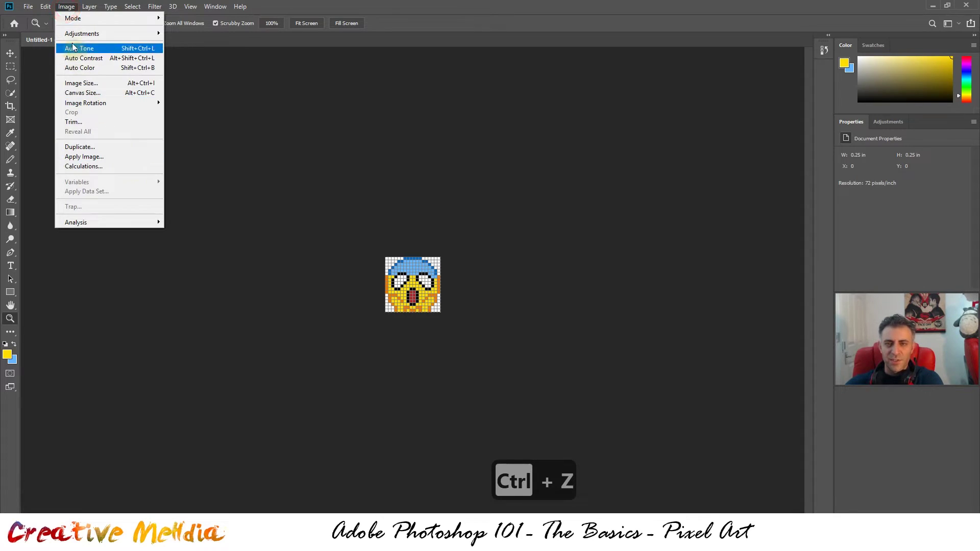
{"action": "left_click", "coordinate": [96, 82]}
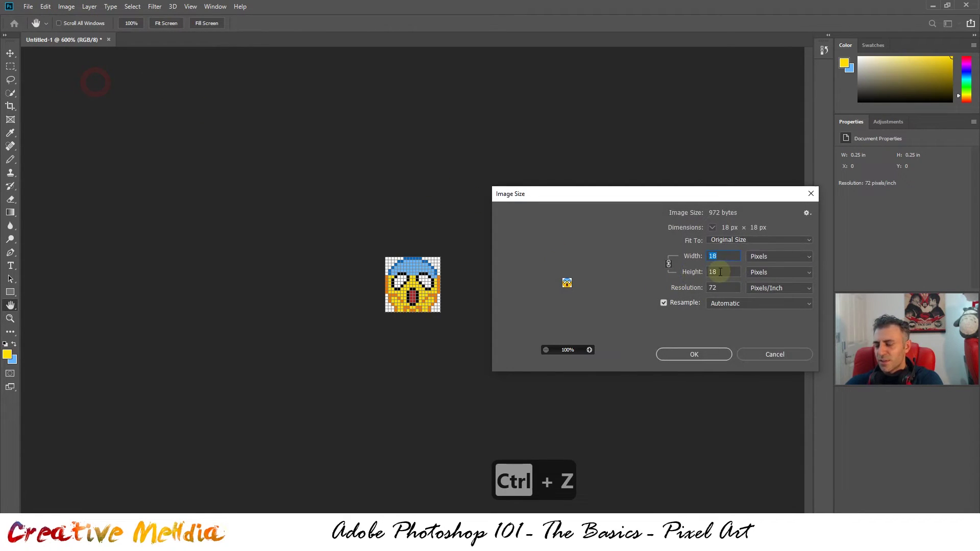
{"action": "type", "text": "256"}
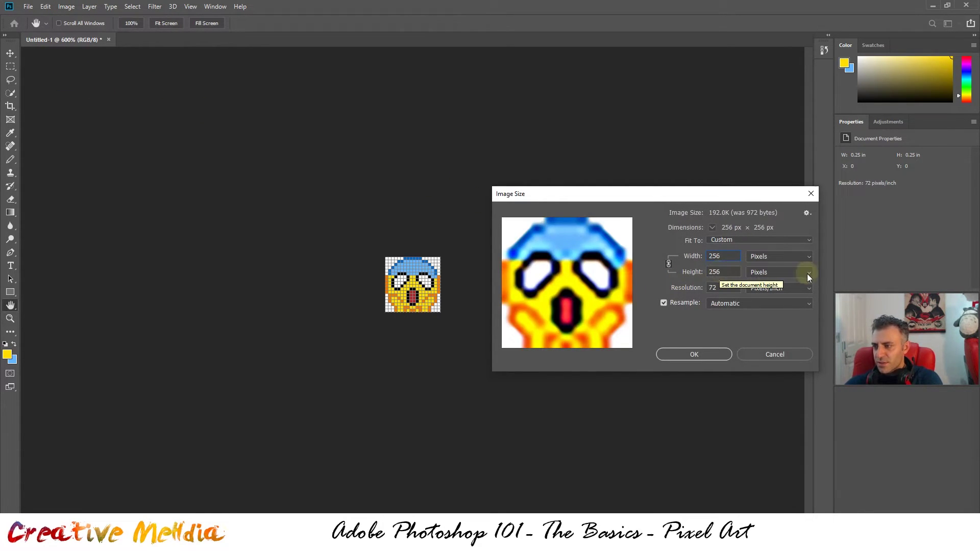
{"action": "left_click", "coordinate": [775, 305]}
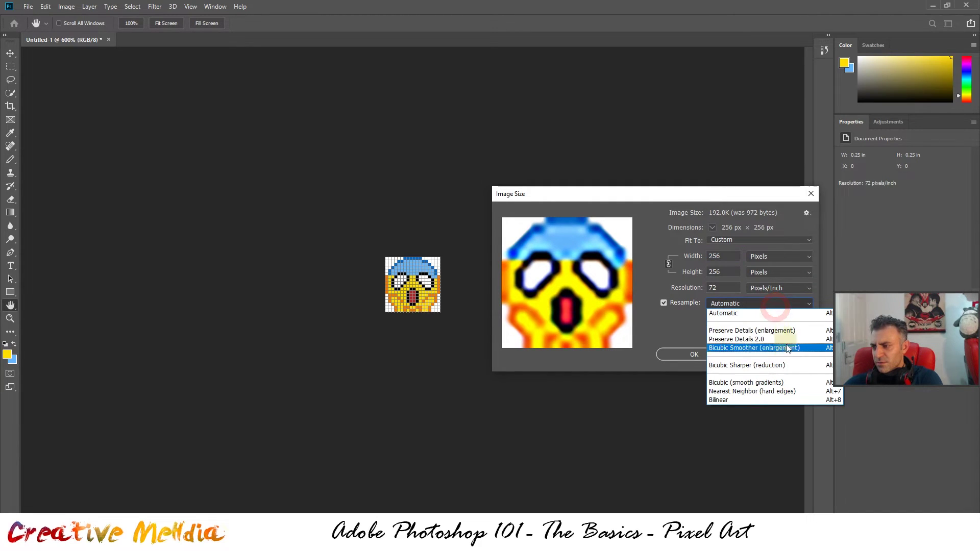
{"action": "left_click", "coordinate": [784, 391]}
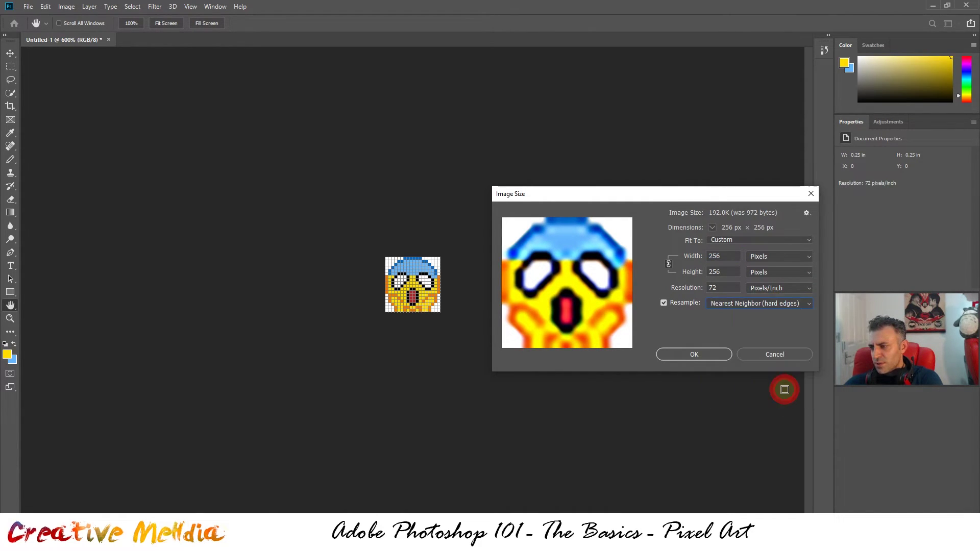
{"action": "left_click", "coordinate": [693, 353]}
{"action": "key", "text": "z"}
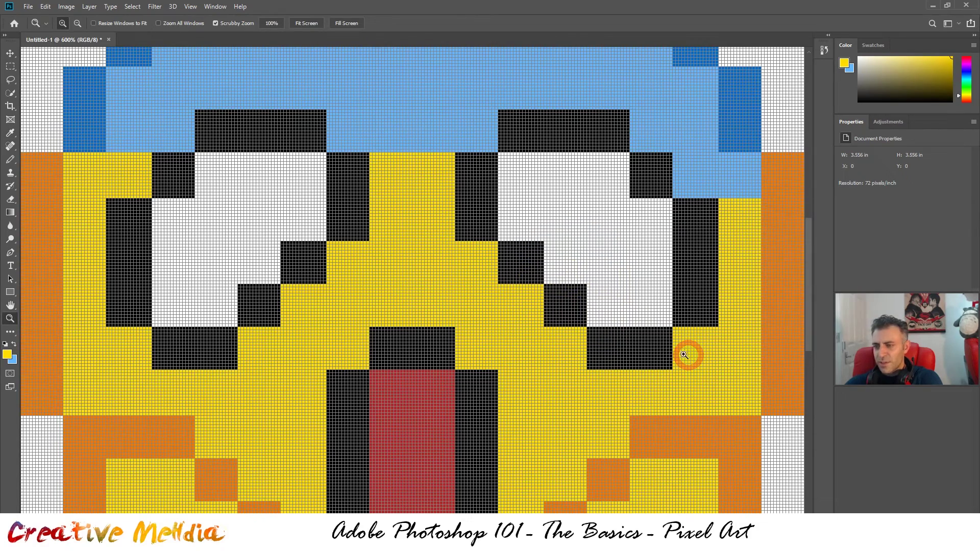
Turn off the grid under View > Show, then zoom the view out on the enlarged emoji
{"action": "left_click", "coordinate": [189, 12]}
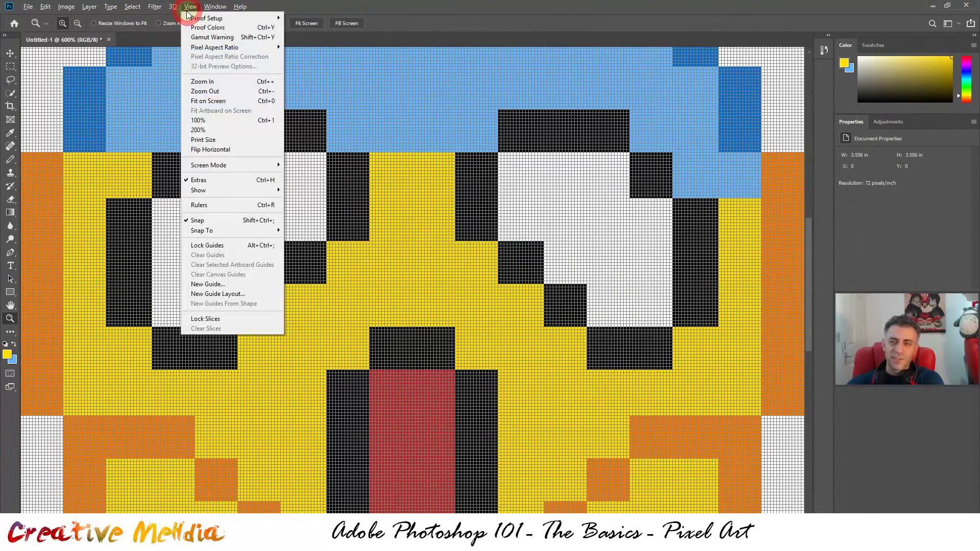
{"action": "mouse_move", "coordinate": [255, 190]}
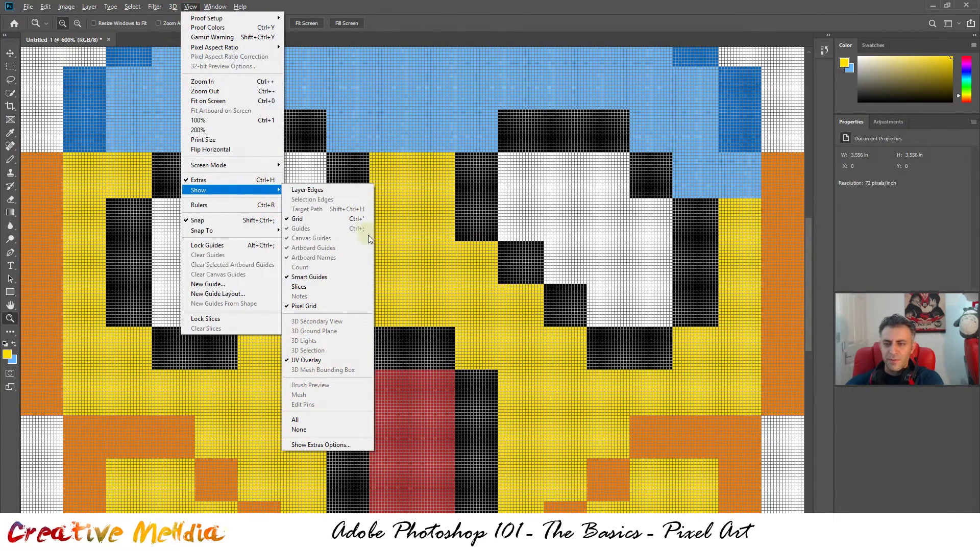
{"action": "left_click", "coordinate": [341, 219]}
{"action": "left_click_drag", "start_coordinate": [438, 210], "coordinate": [312, 189]}
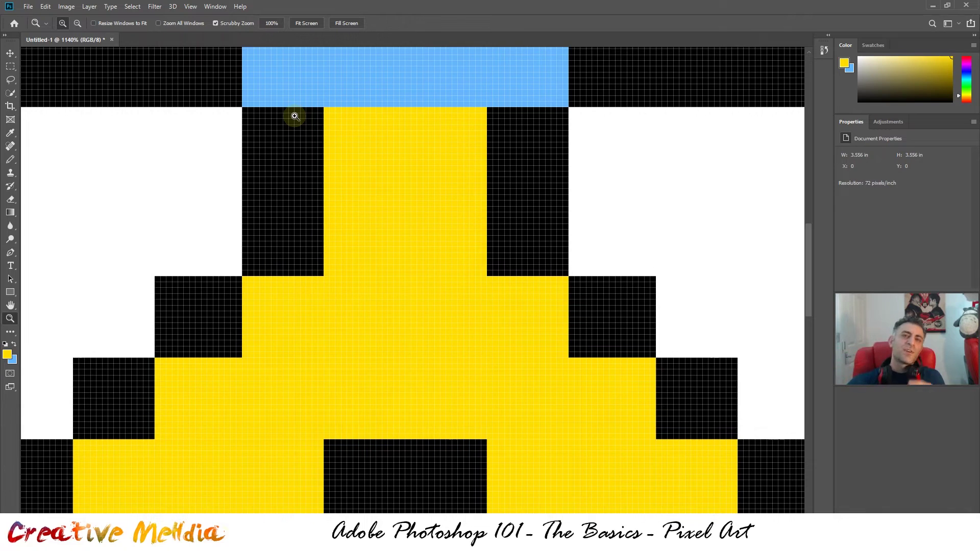
{"action": "key", "text": "alt"}
Zoom out until the whole pixel-art screaming emoji fits in the window
{"action": "left_click_drag", "start_coordinate": [420, 164], "coordinate": [560, 212]}
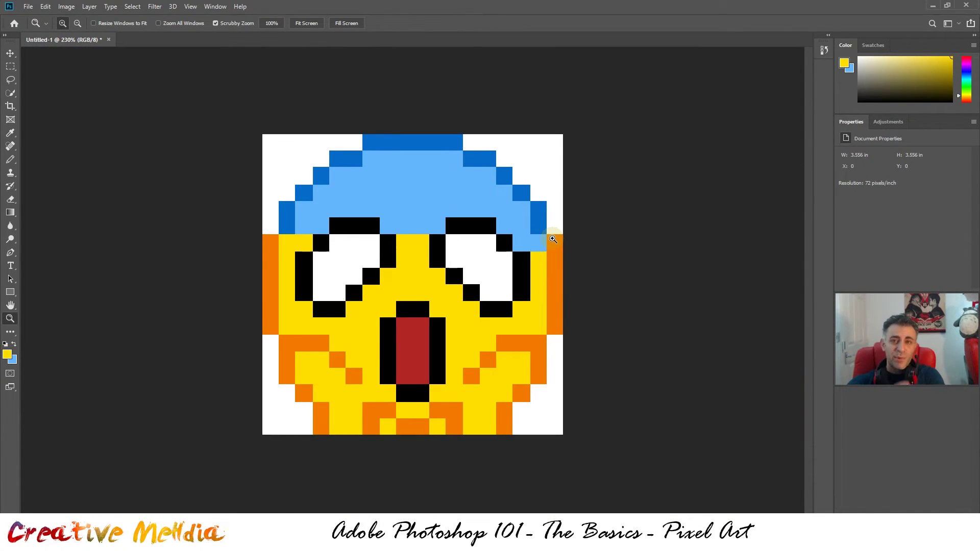